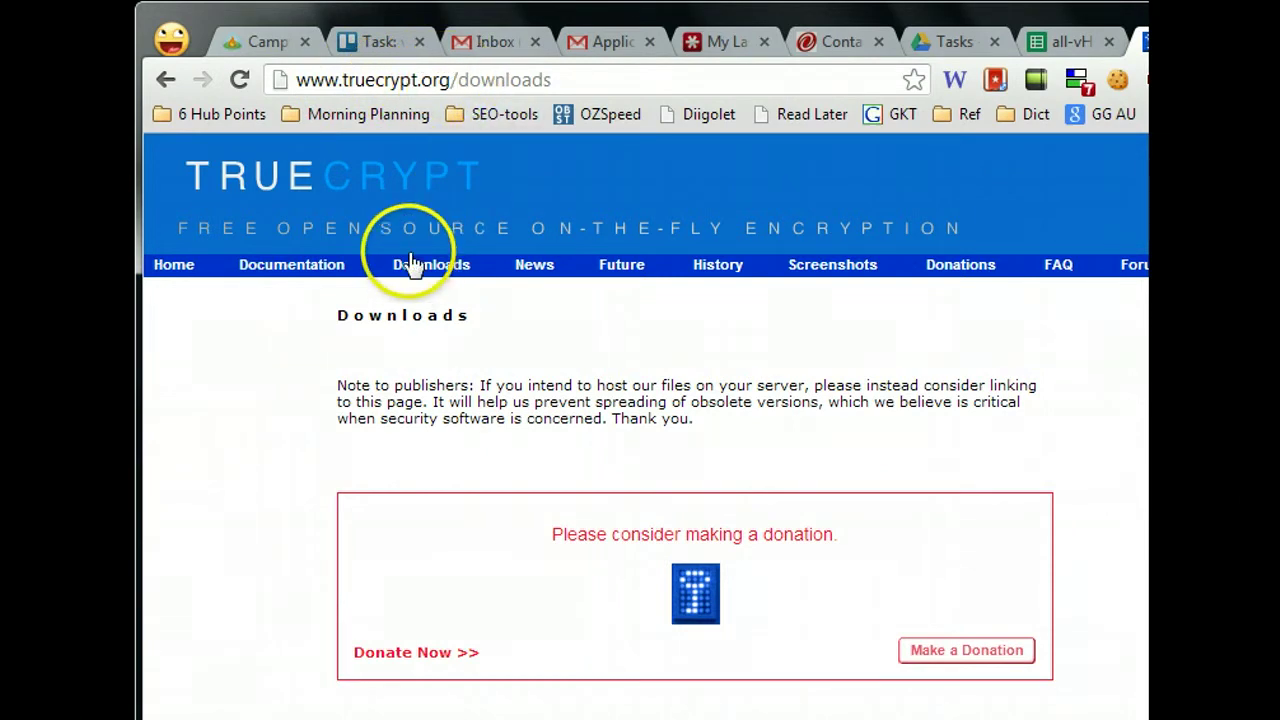
Step: On the TrueCrypt download page, start the Windows setup download, then cancel saving it
scroll(415, 276, down, 5)
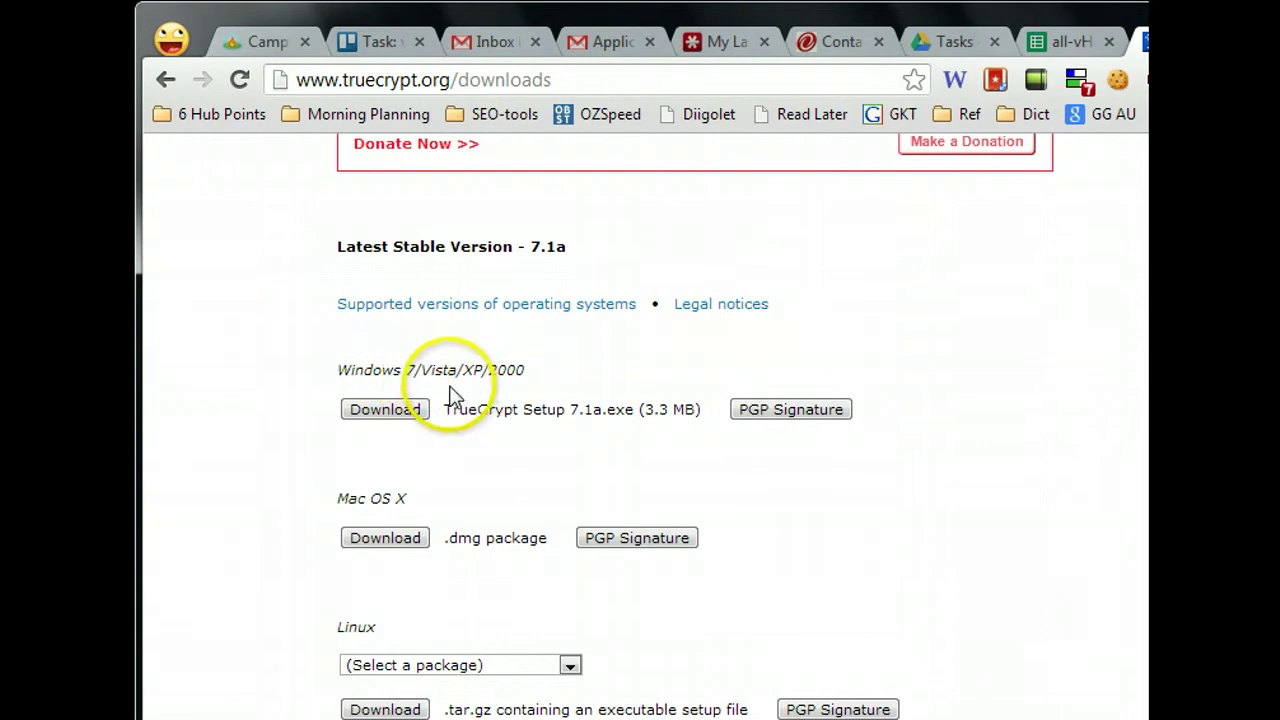
drag(339, 370, 385, 372)
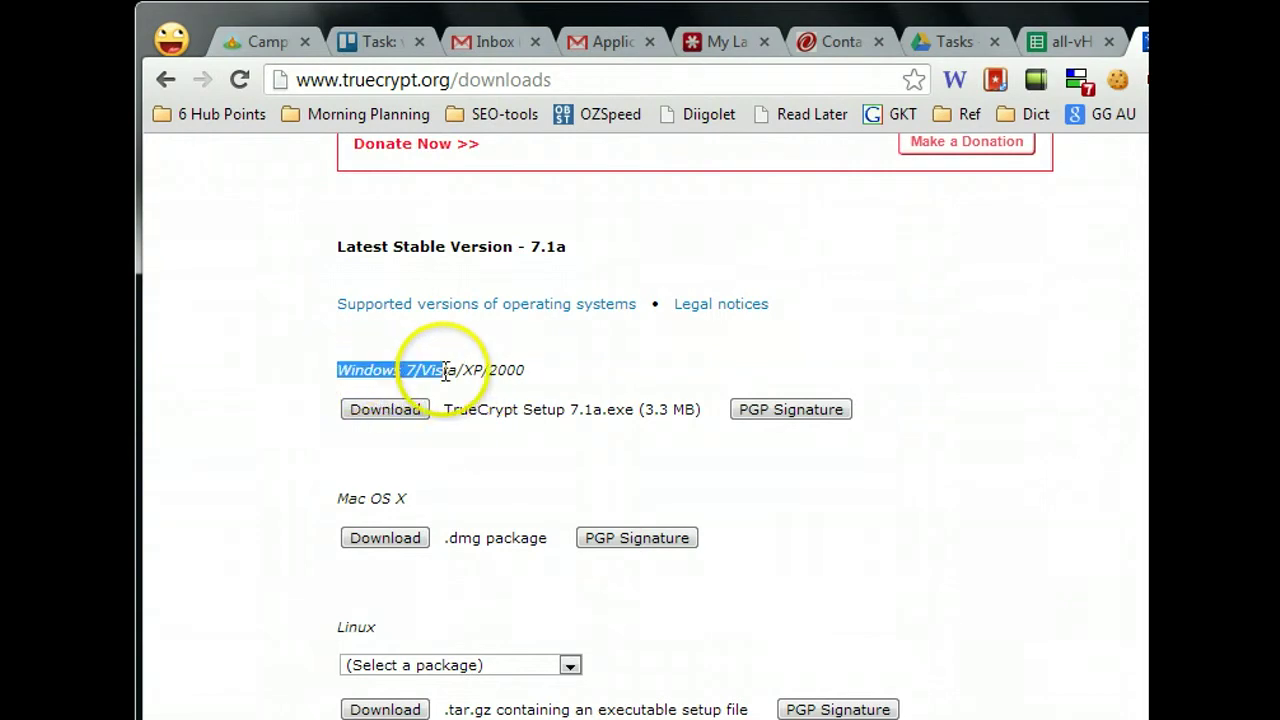
click(410, 420)
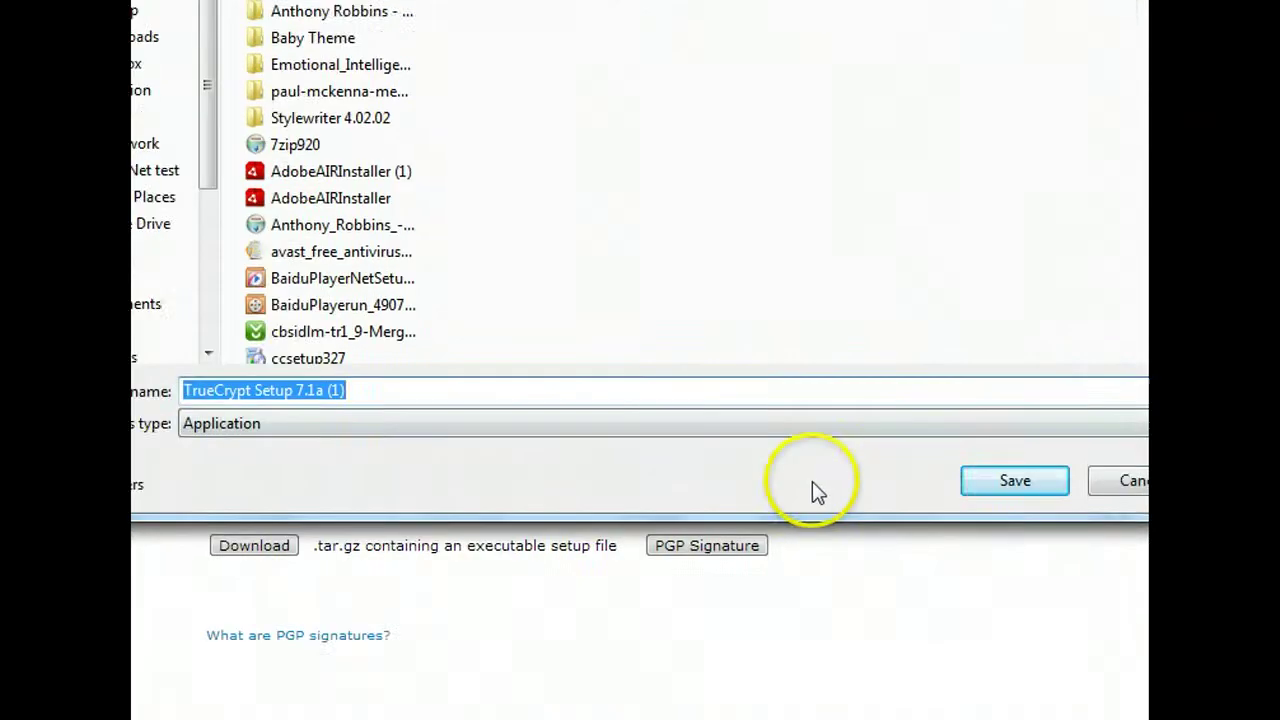
click(1130, 481)
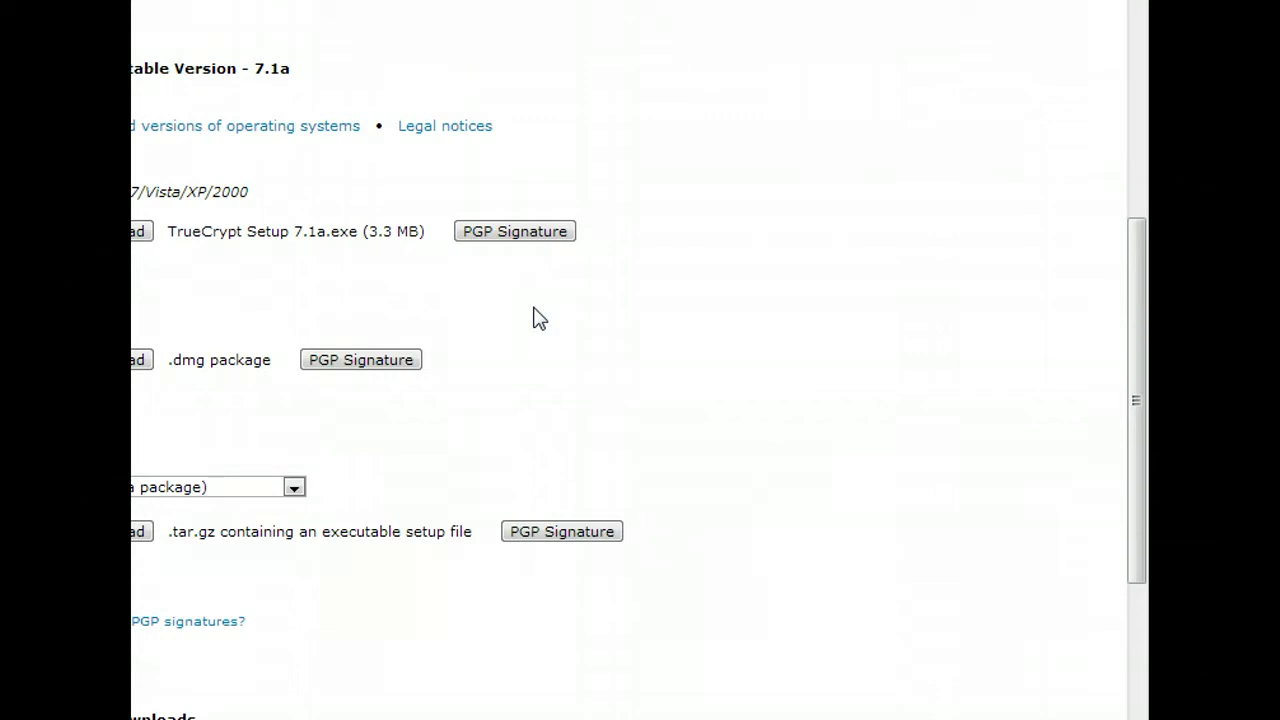
scroll(640, 634, down, 1)
click(640, 634)
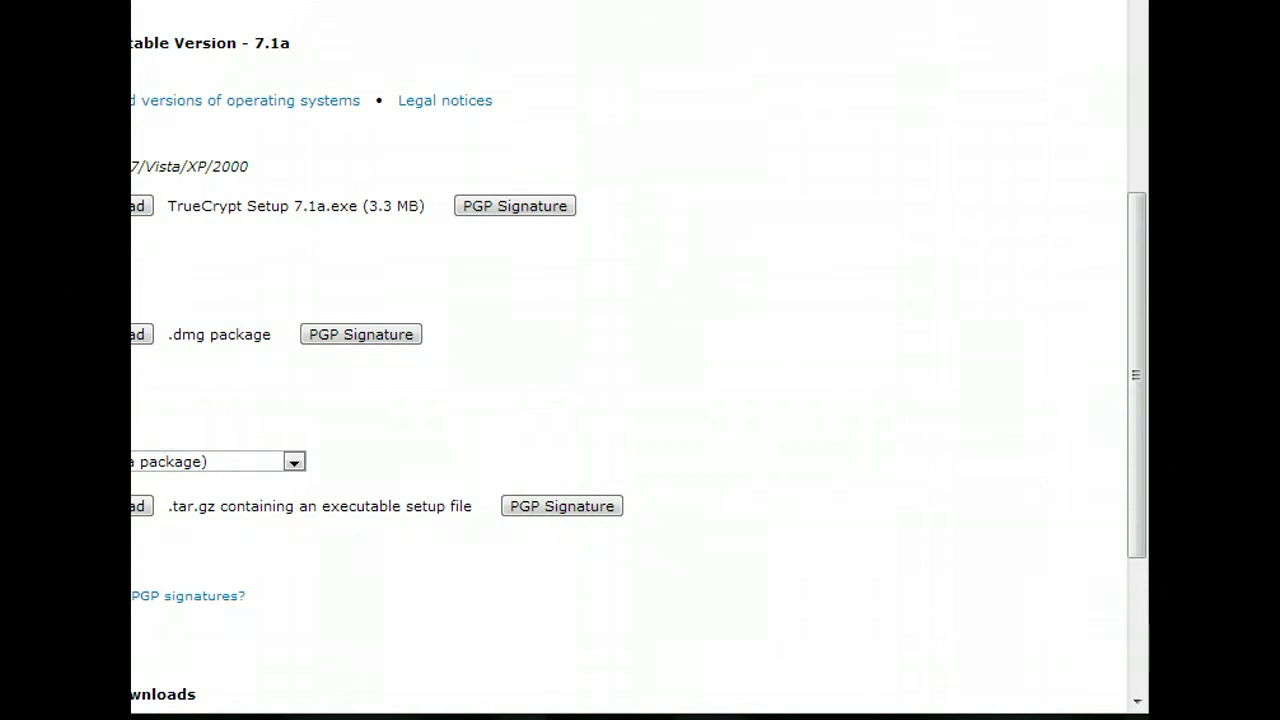
Step: Launch TrueCrypt by searching 'true' in Start, and minimize Chrome to show its window
key(super)
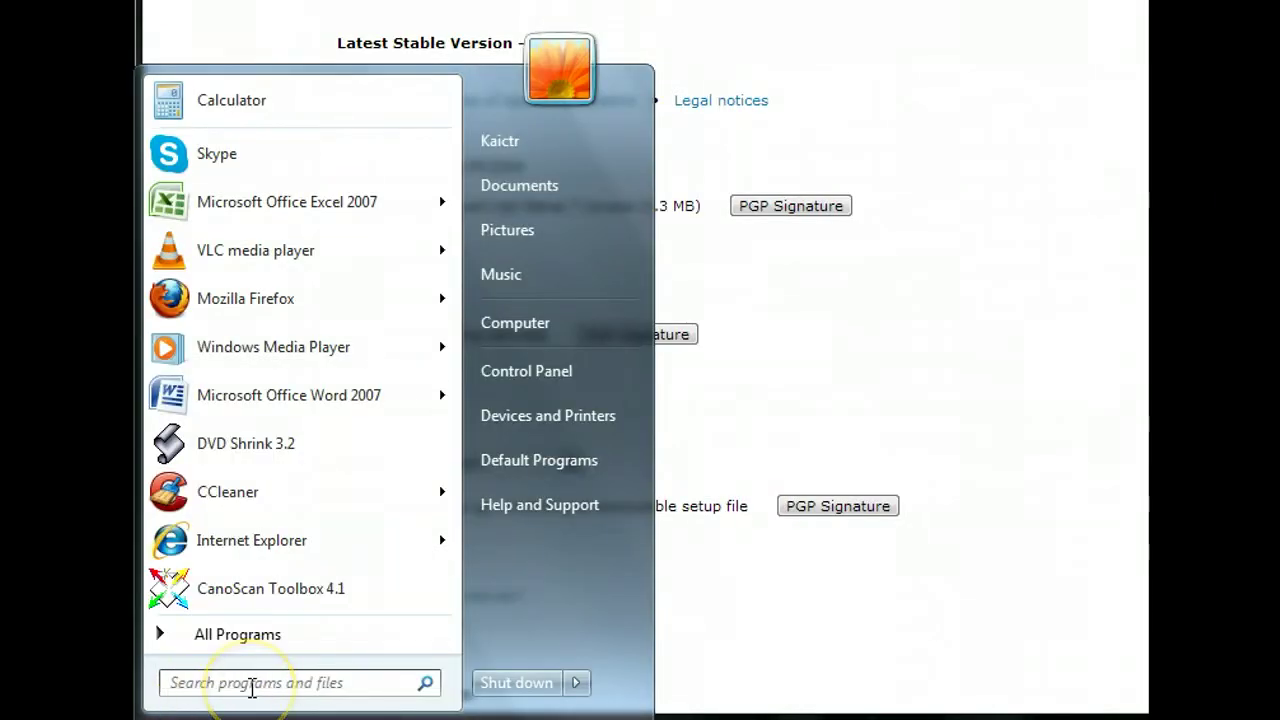
click(252, 684)
text(true)
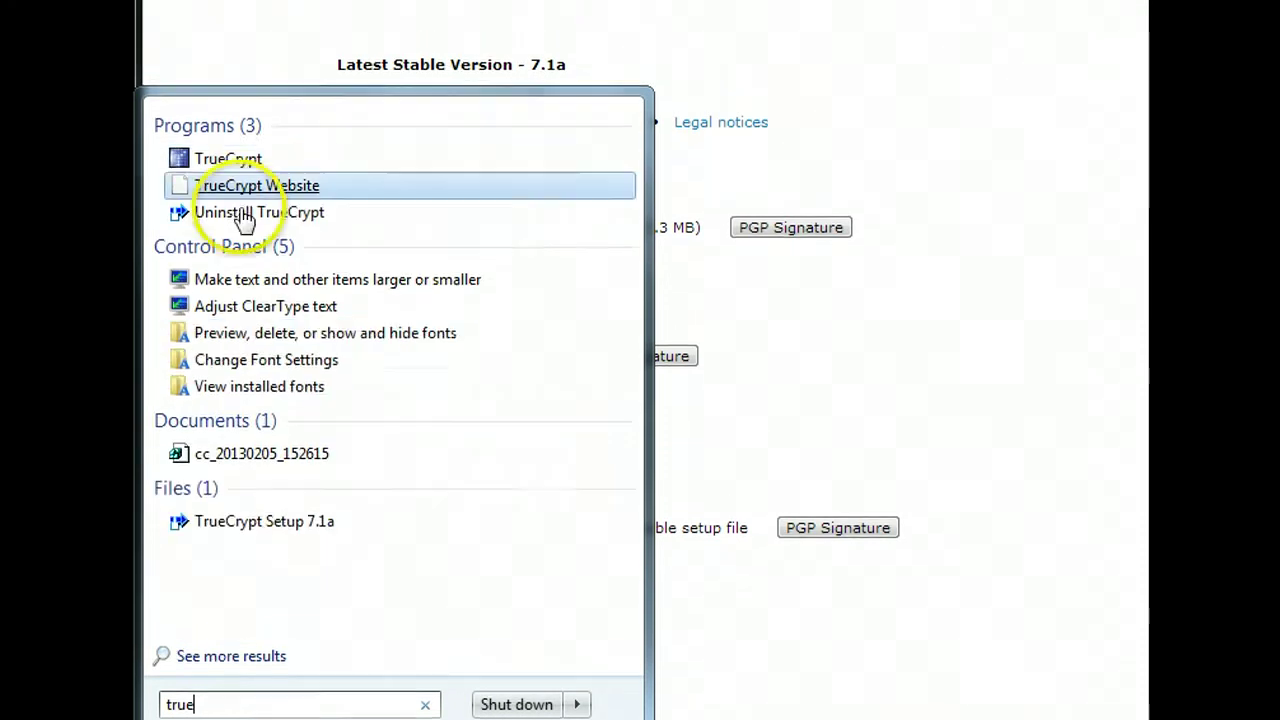
click(220, 137)
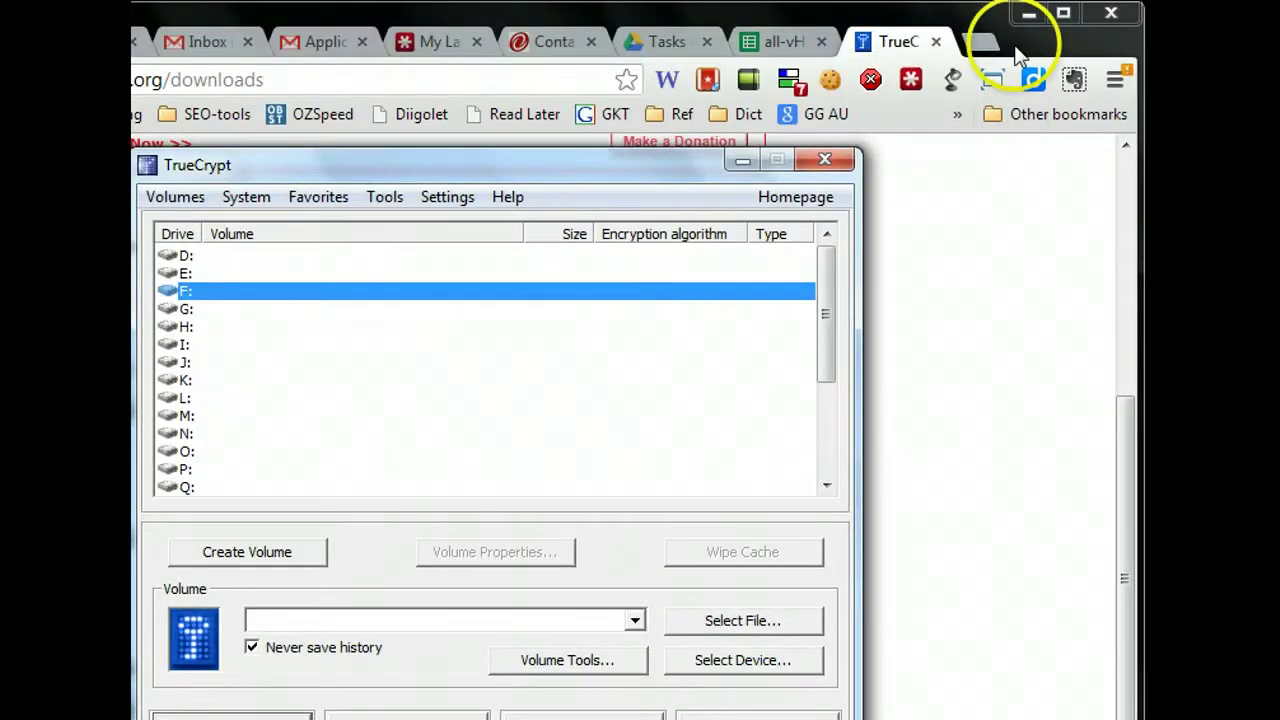
click(1025, 20)
click(1025, 17)
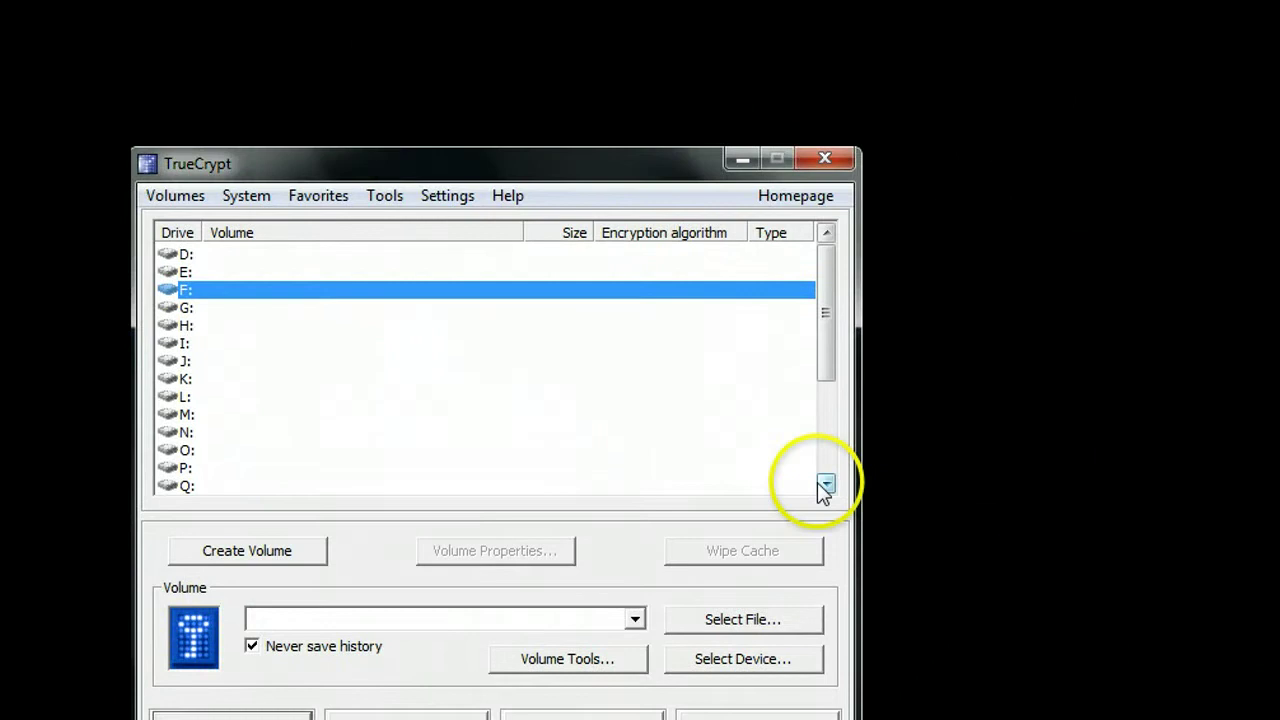
click(824, 484)
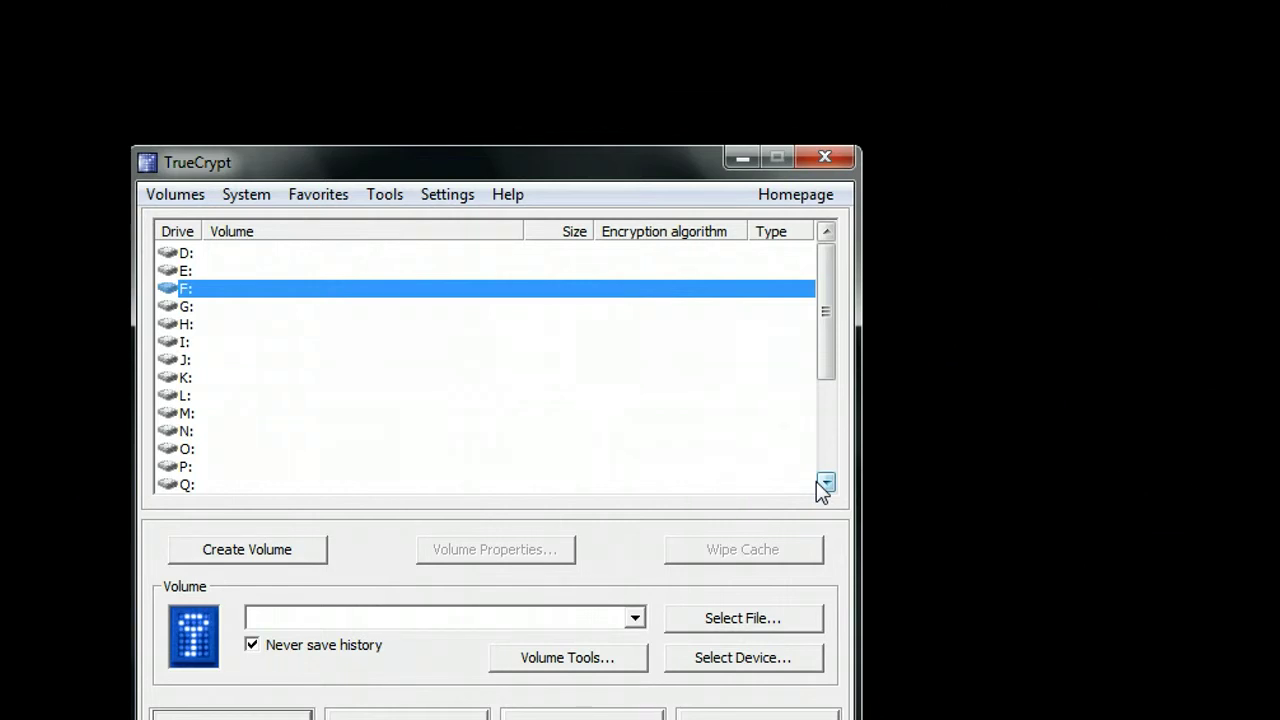
Step: Create a new empty text document named 'Z Drive' in the vHow.Net test folder
click(817, 477)
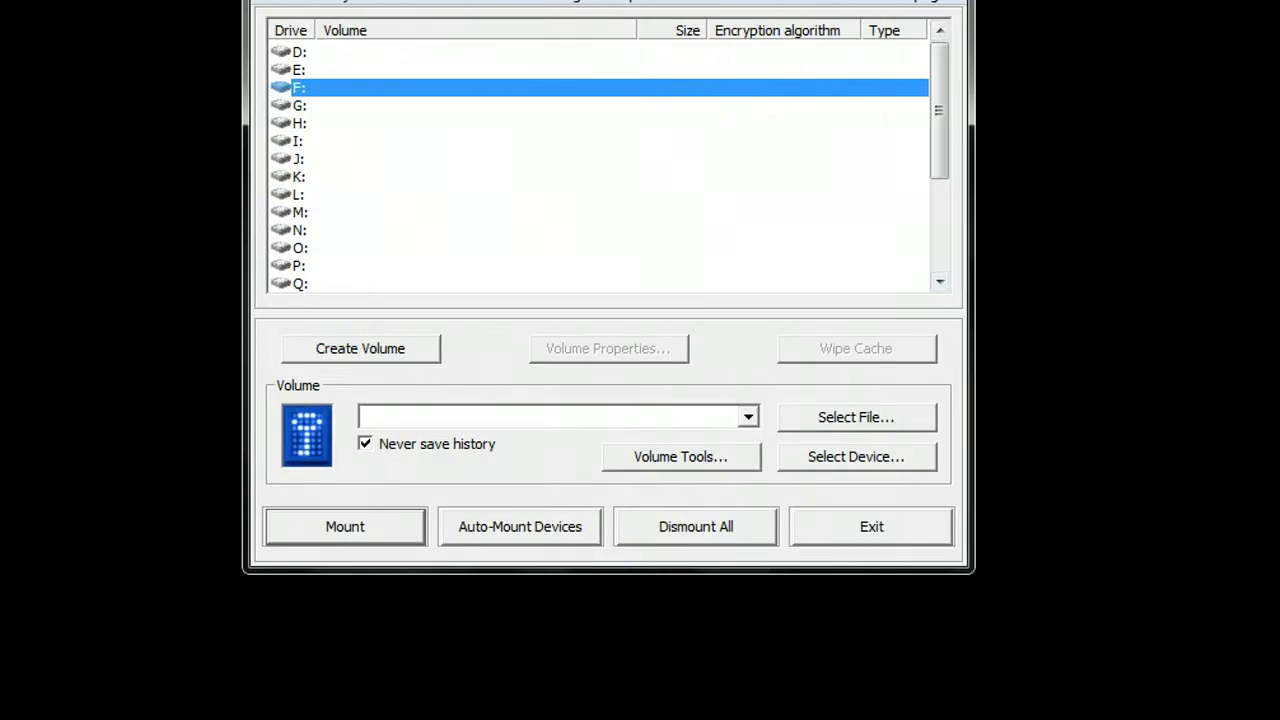
mouse_move(326, 719)
click(326, 598)
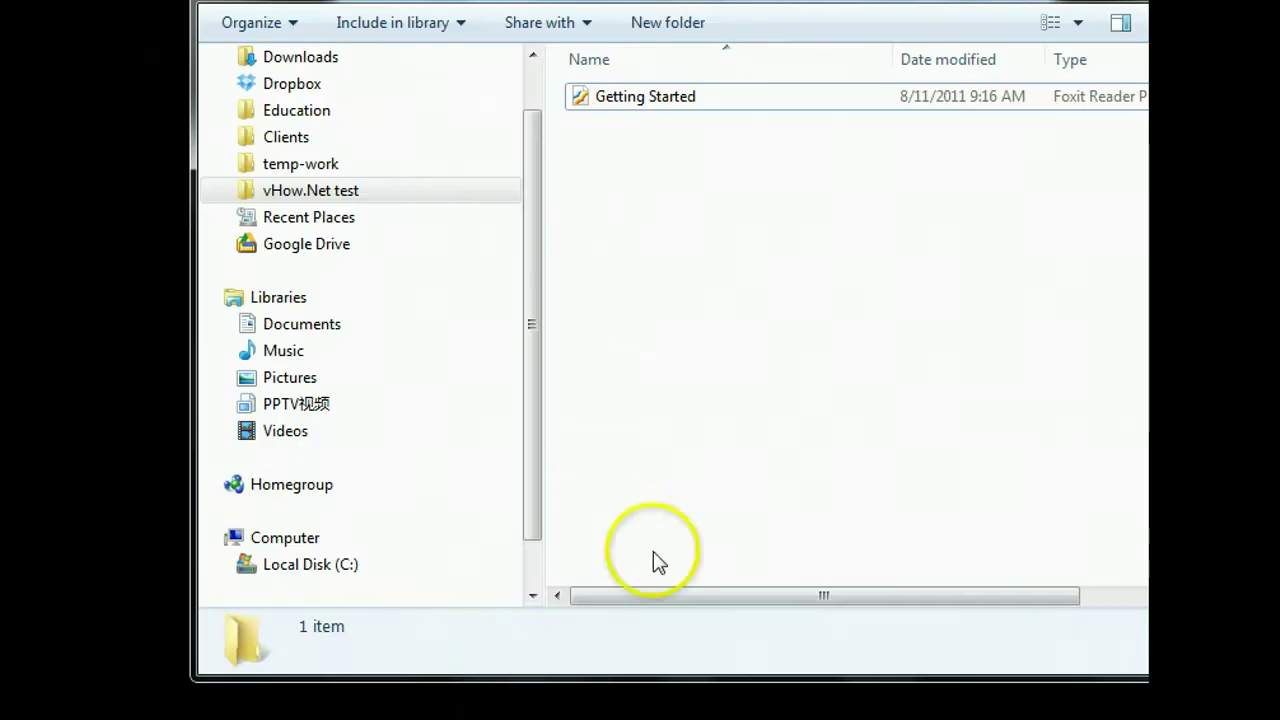
right_click(797, 244)
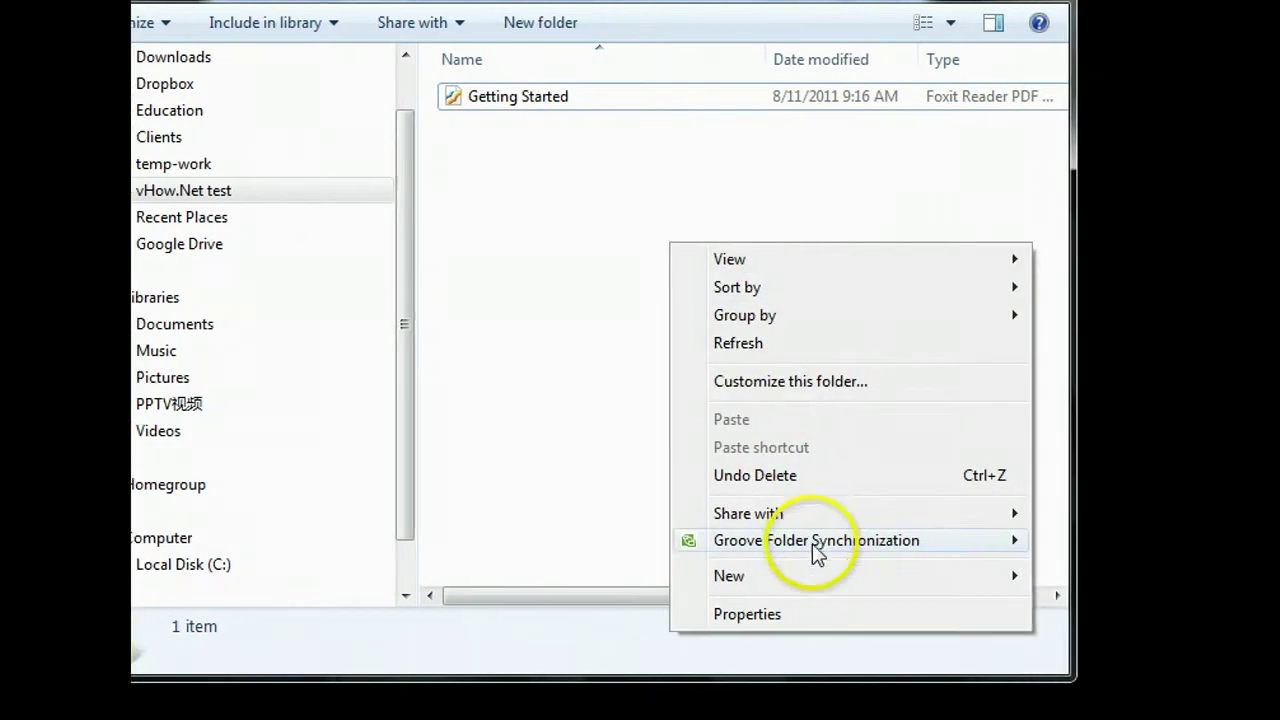
click(928, 576)
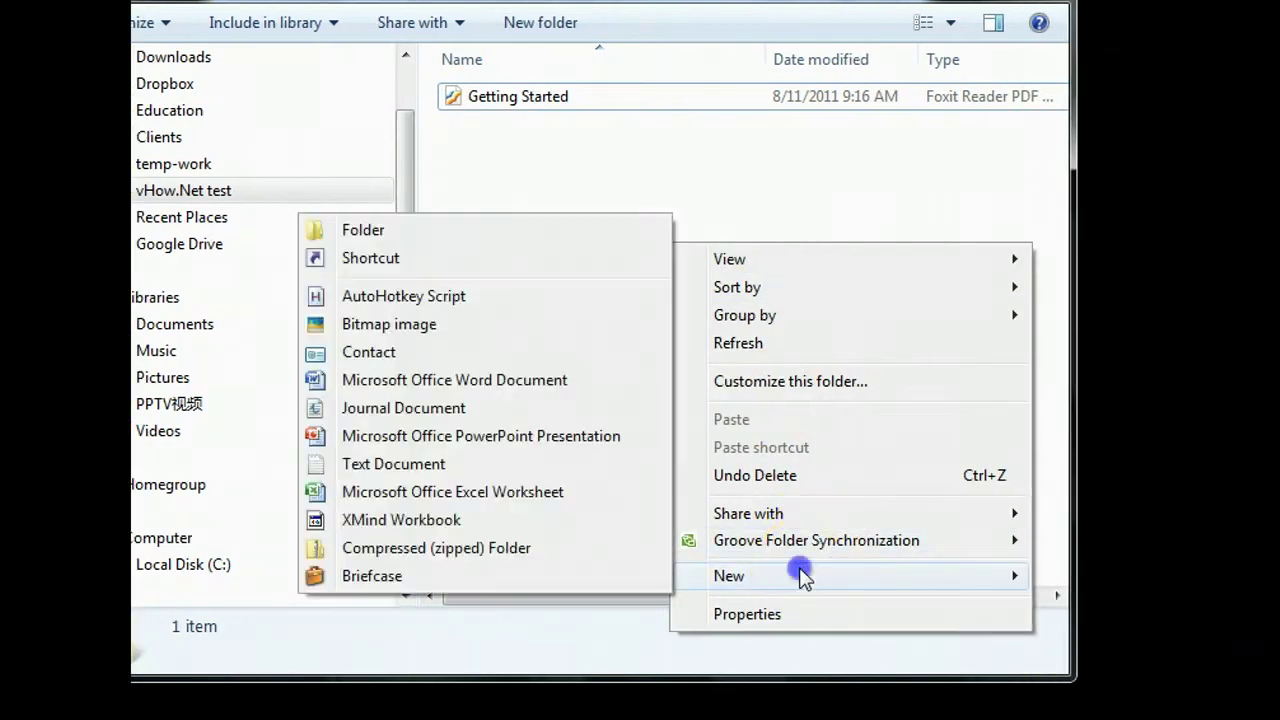
click(479, 468)
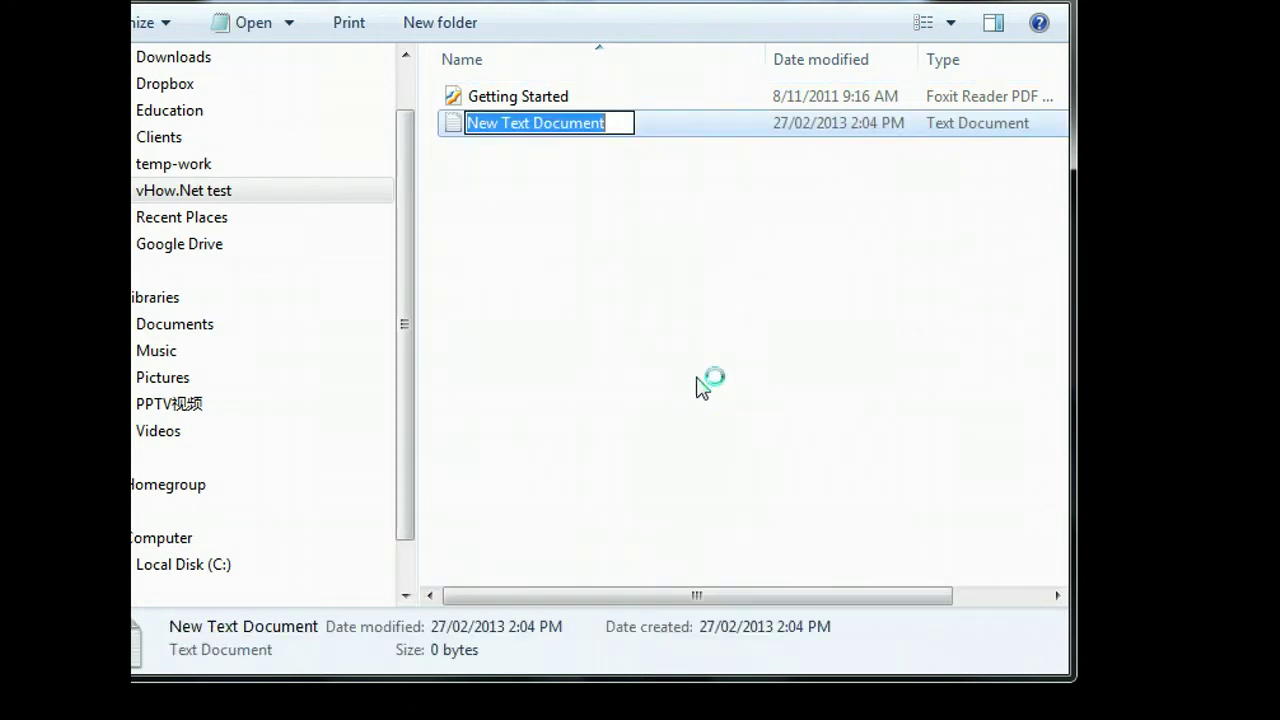
text(Z)
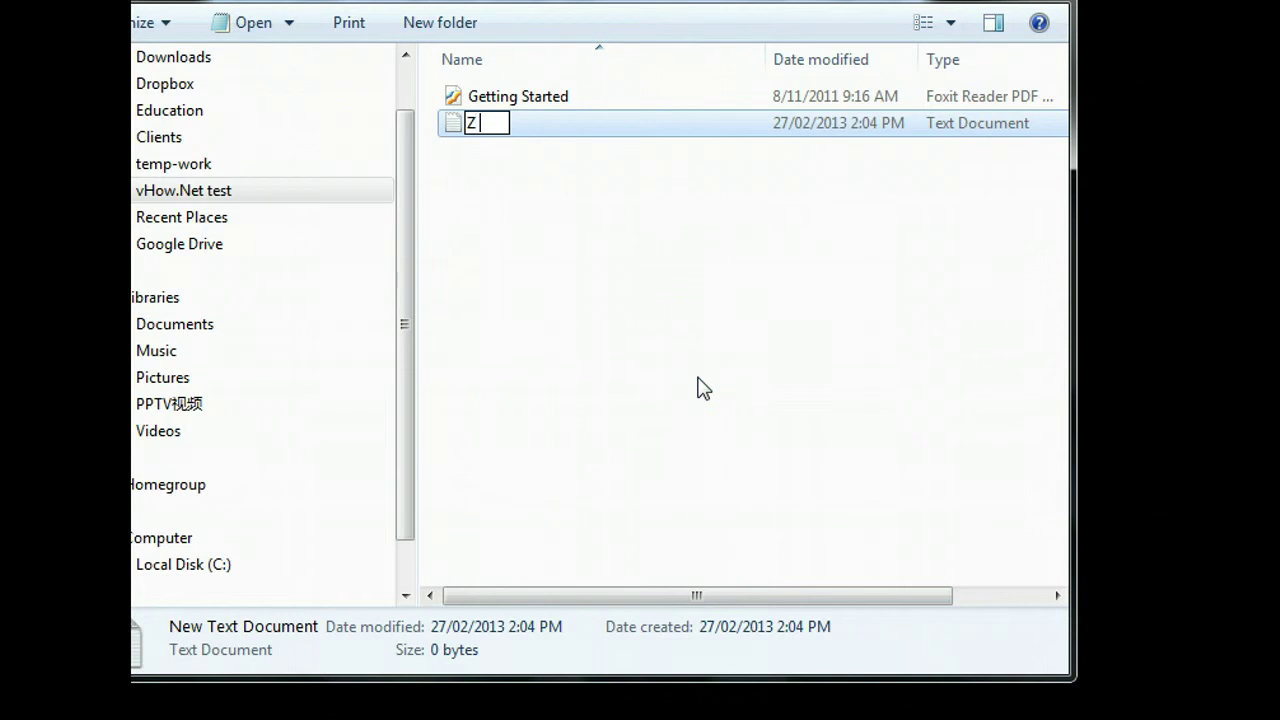
text( Drive)
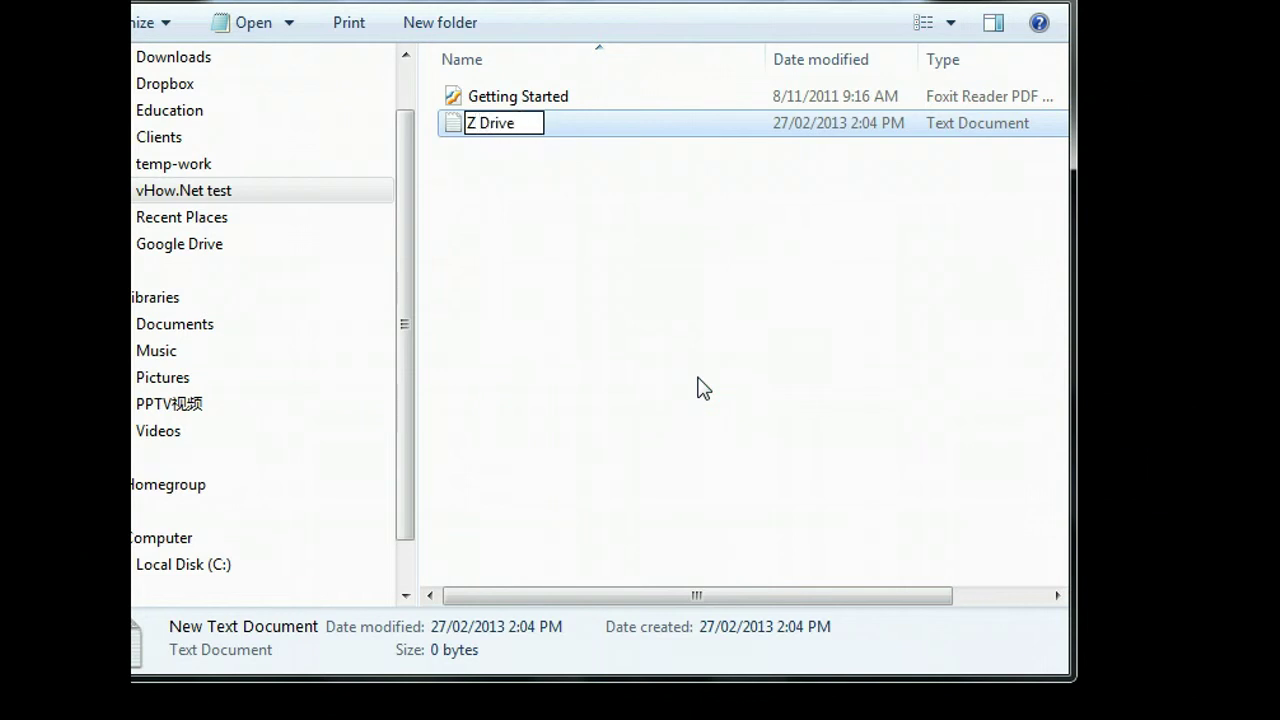
key(Return)
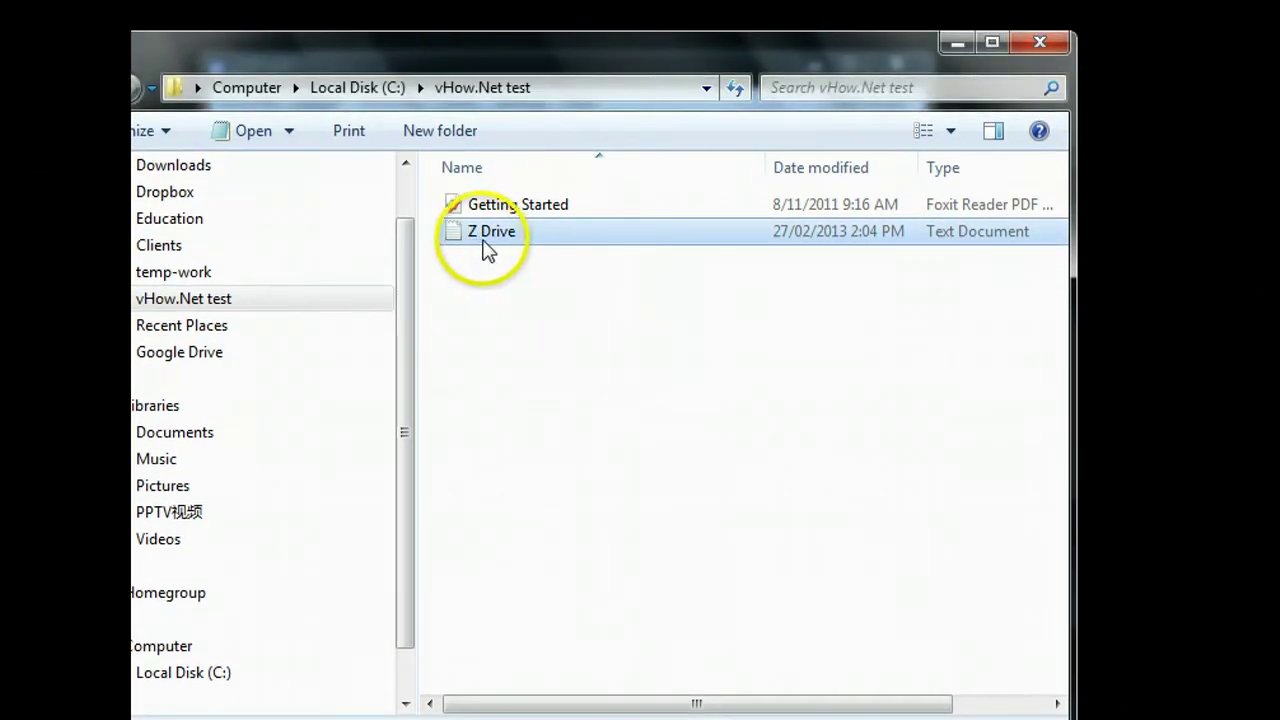
click(632, 528)
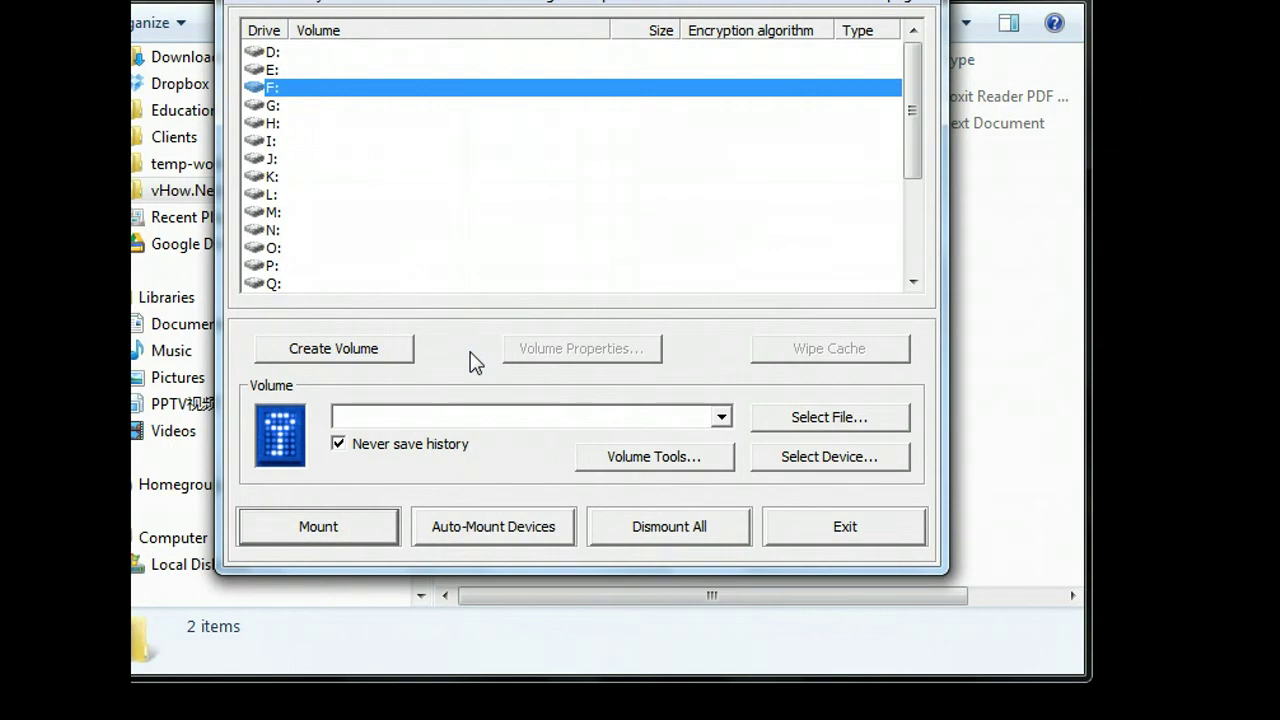
Step: Start Create Volume as an encrypted file container using a Standard TrueCrypt volume
click(380, 350)
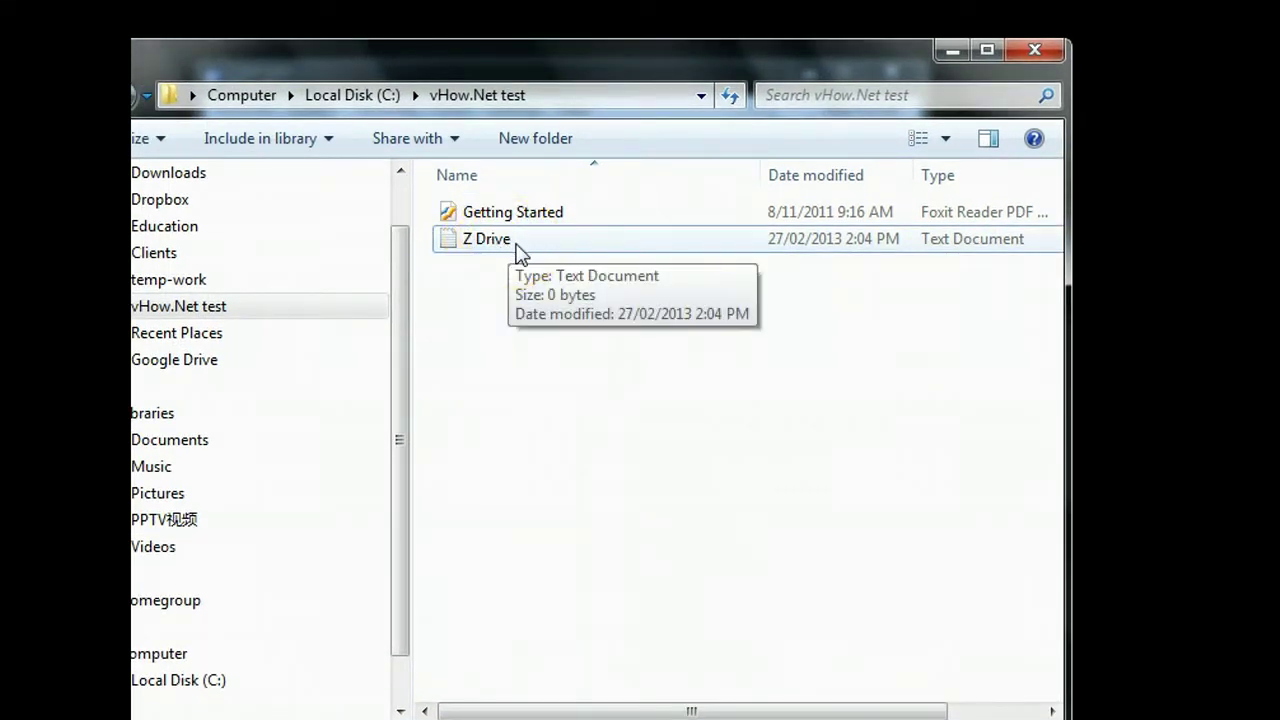
click(663, 689)
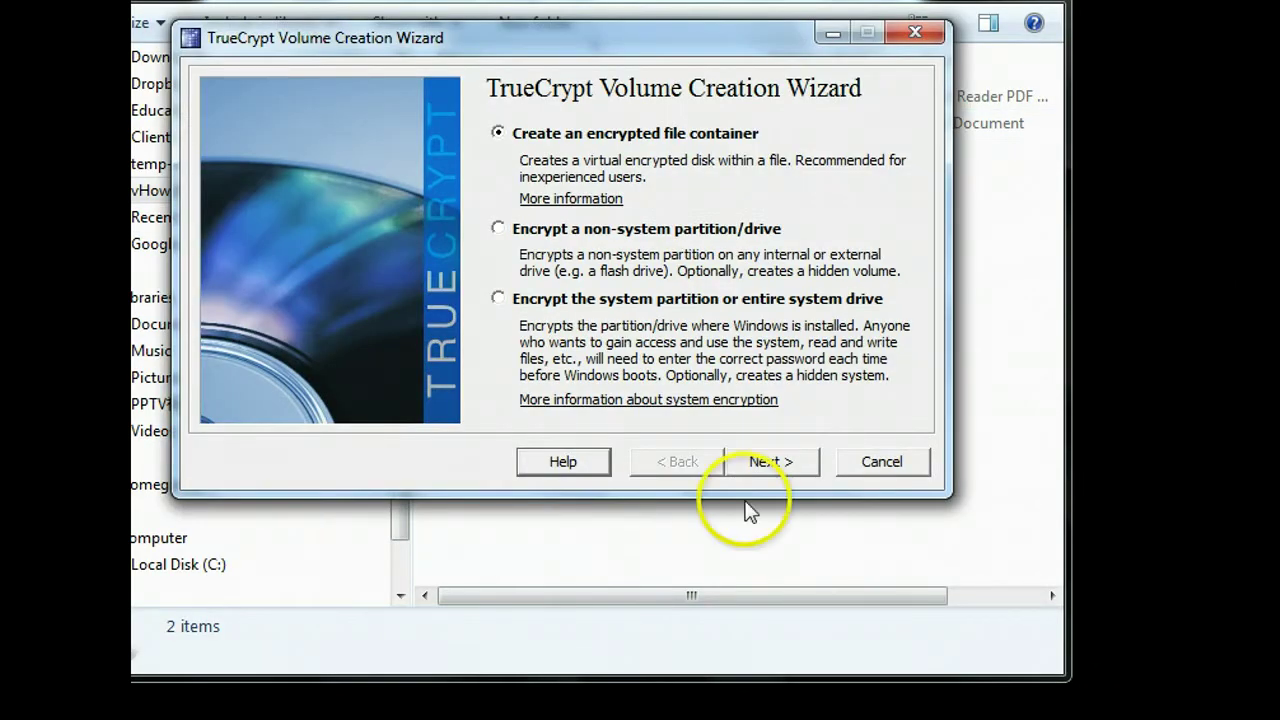
click(752, 468)
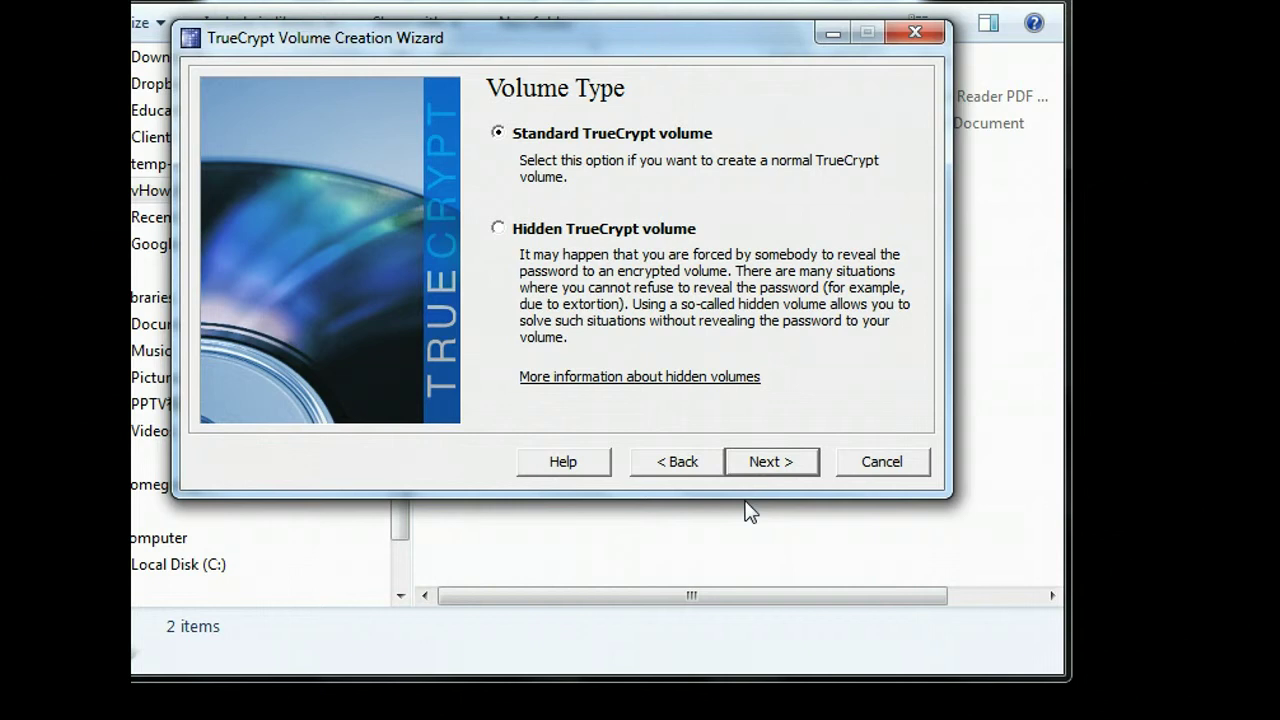
click(772, 461)
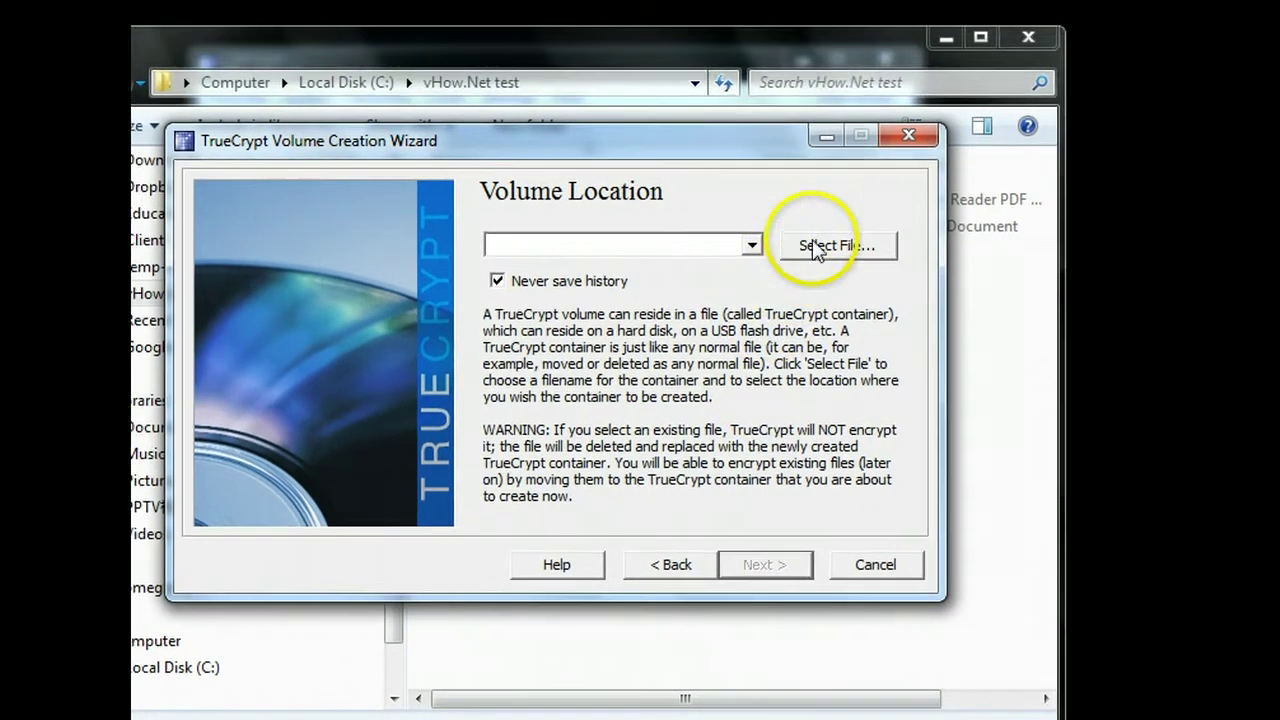
Step: Set C:\vHow.Net test\Z Drive.txt as the container file, agreeing to replace it
click(816, 256)
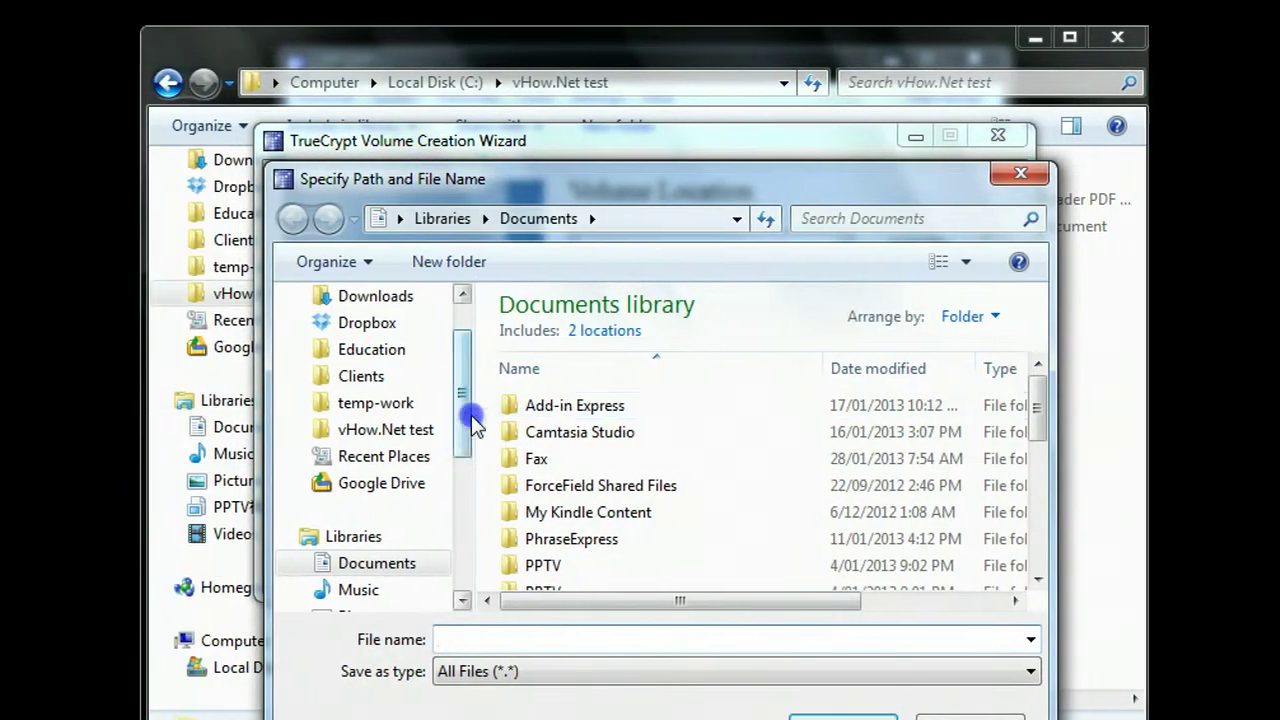
click(462, 430)
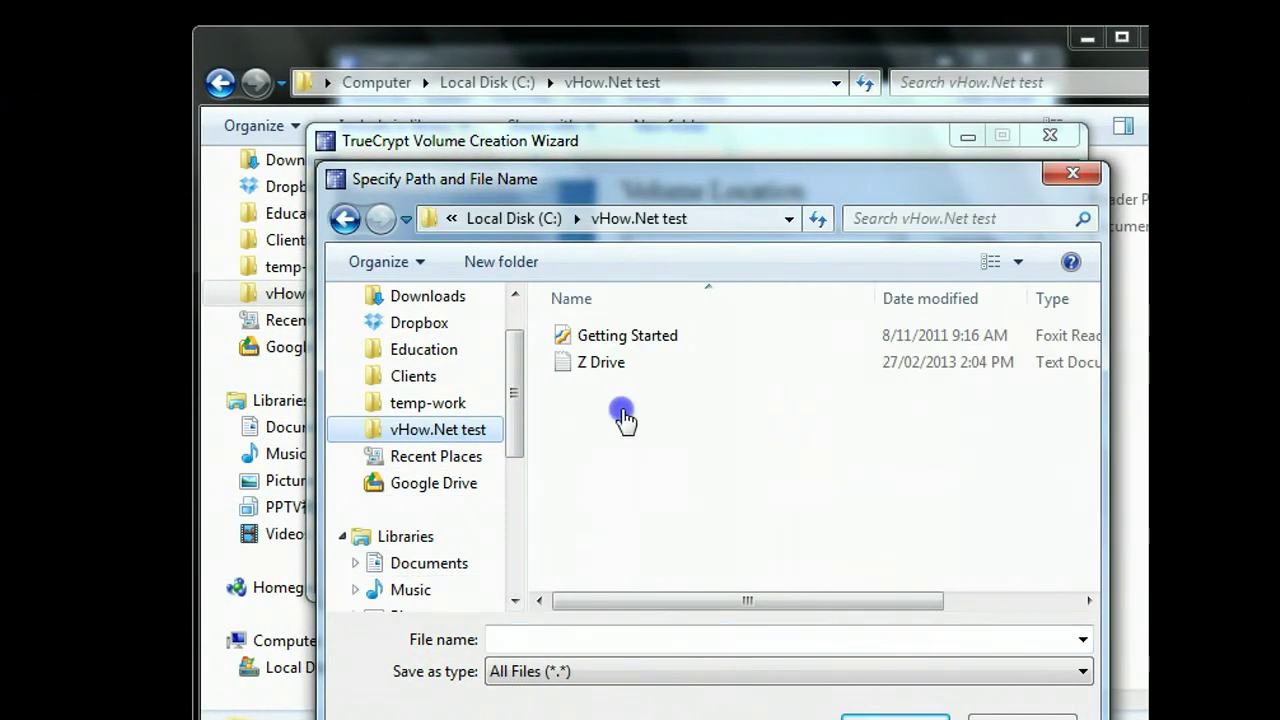
click(590, 365)
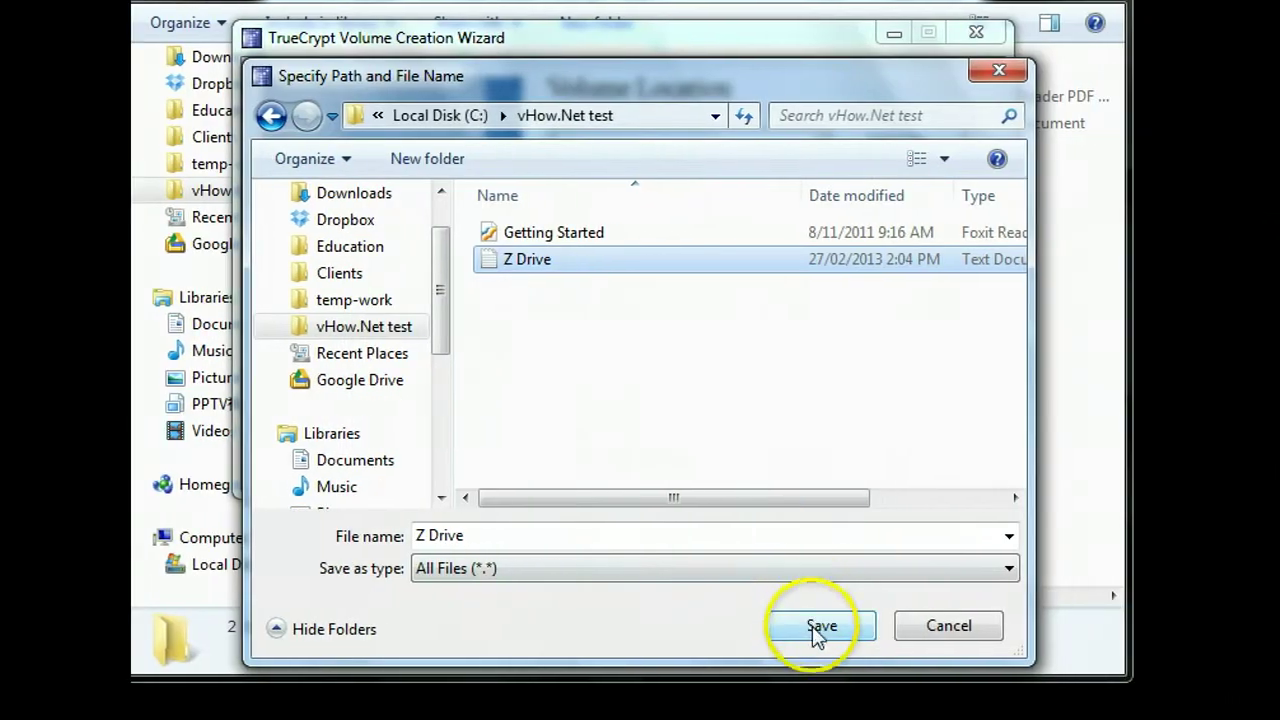
click(815, 627)
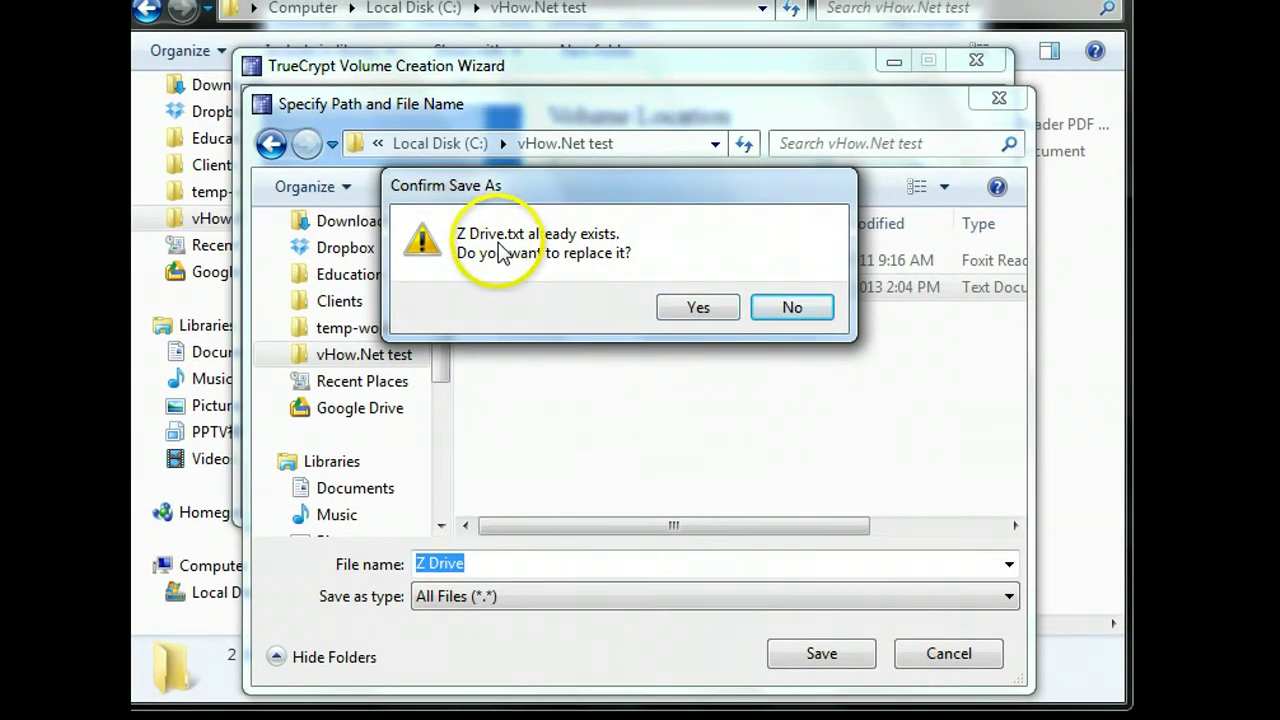
click(683, 312)
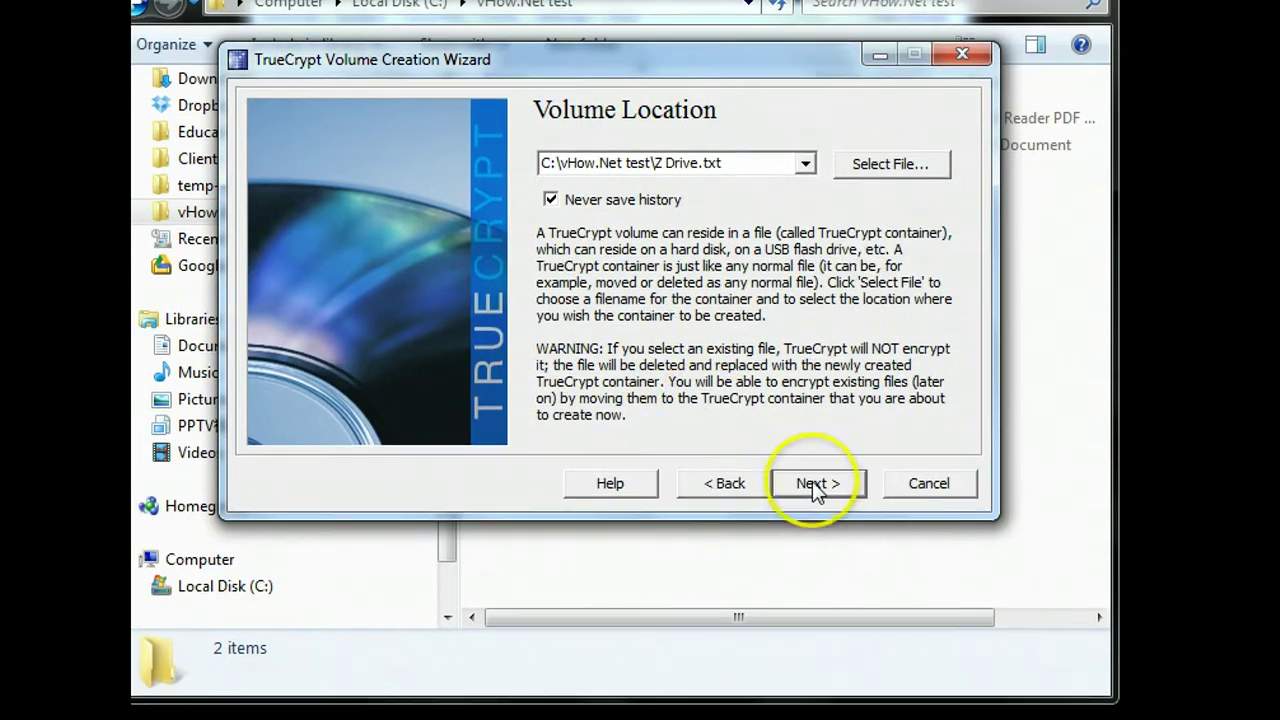
Step: Keep AES with RIPEMD-160 and set the container size to 20 MB
click(815, 485)
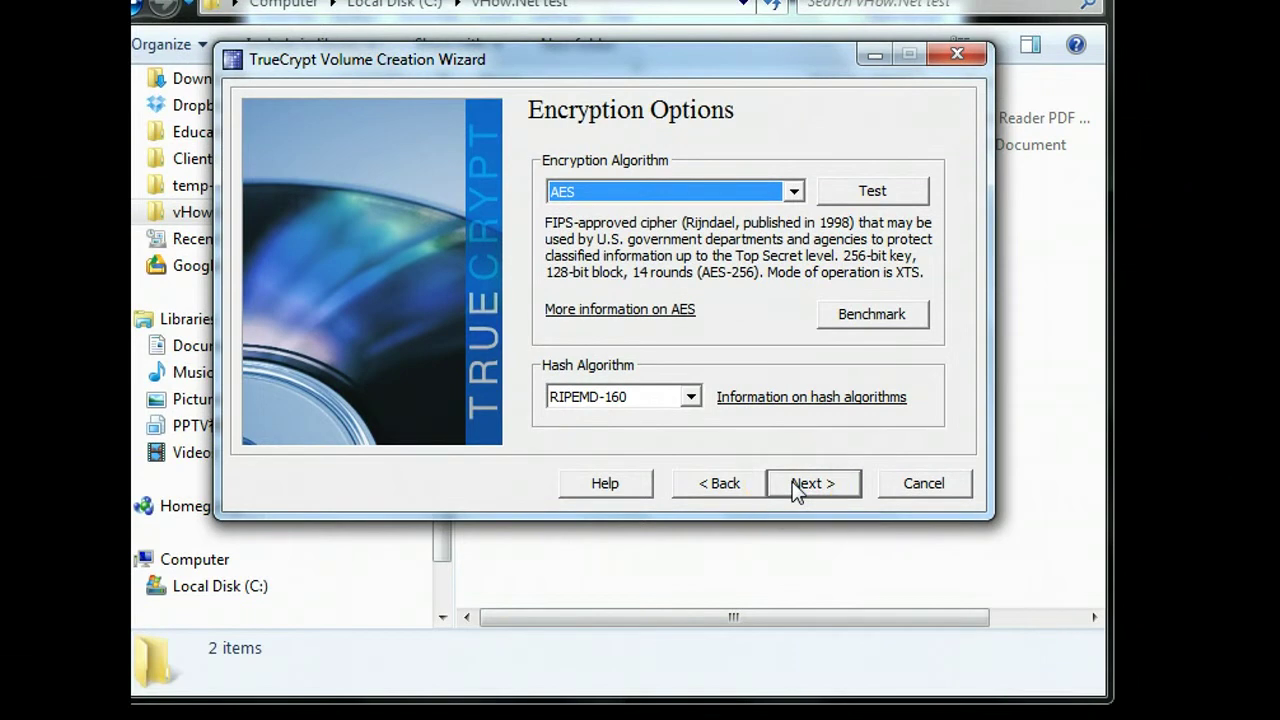
click(796, 488)
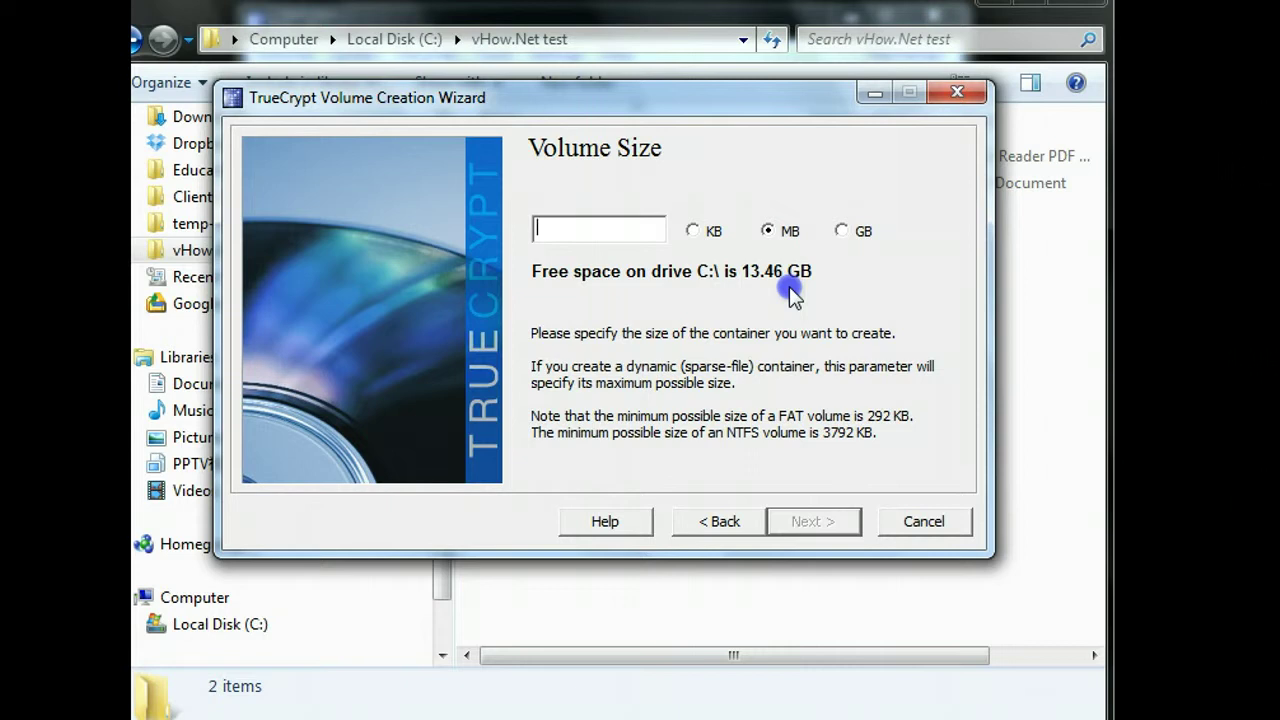
text(20)
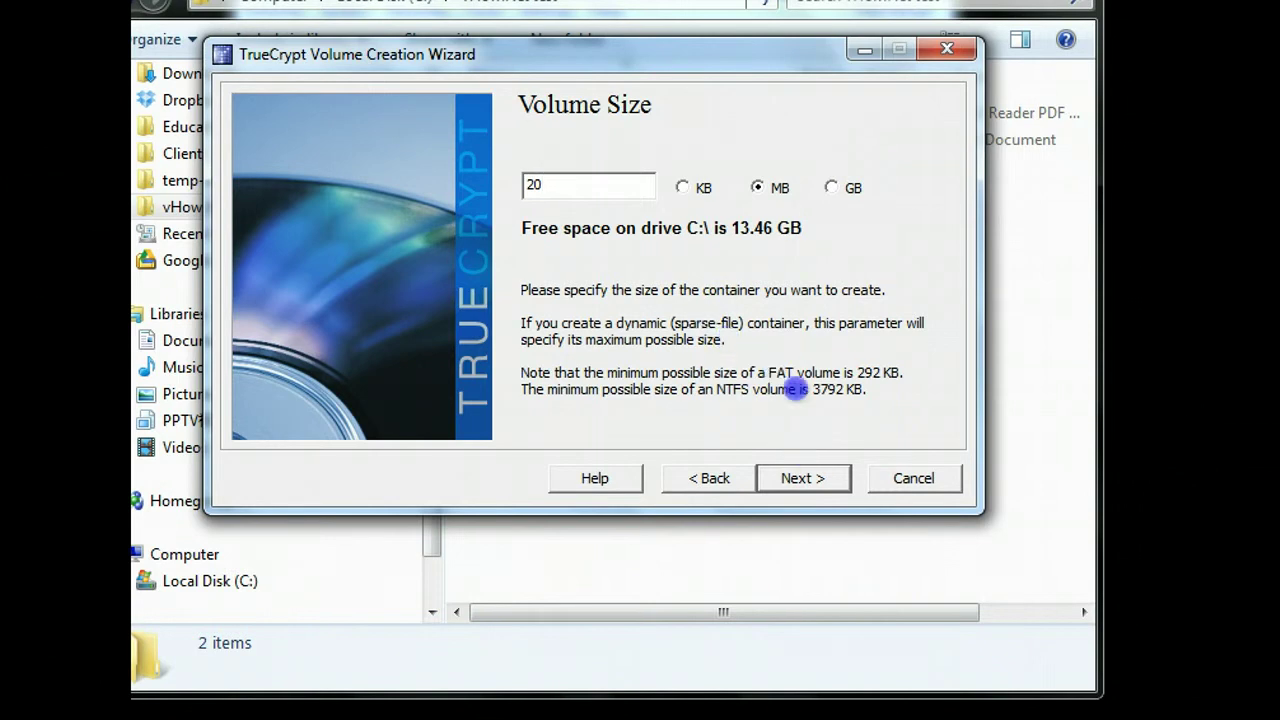
click(798, 476)
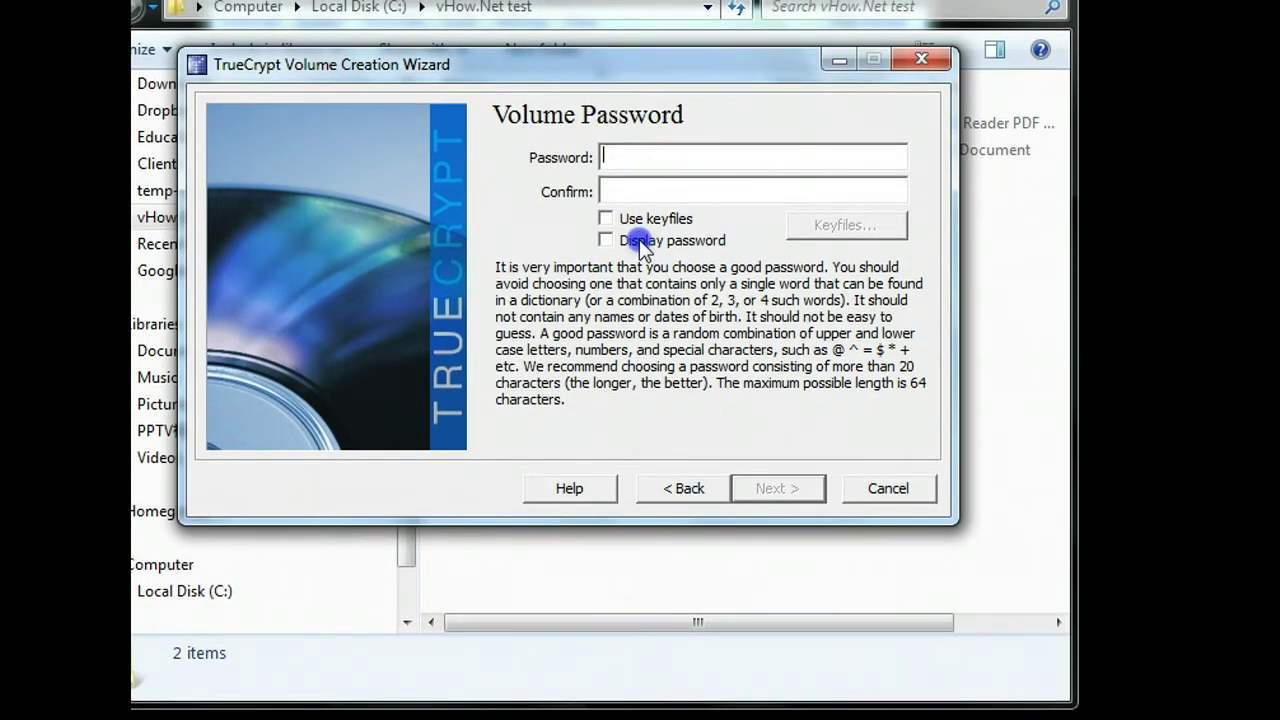
Step: Show the password characters, enter the volume password in Password and Confirm, and continue
click(639, 239)
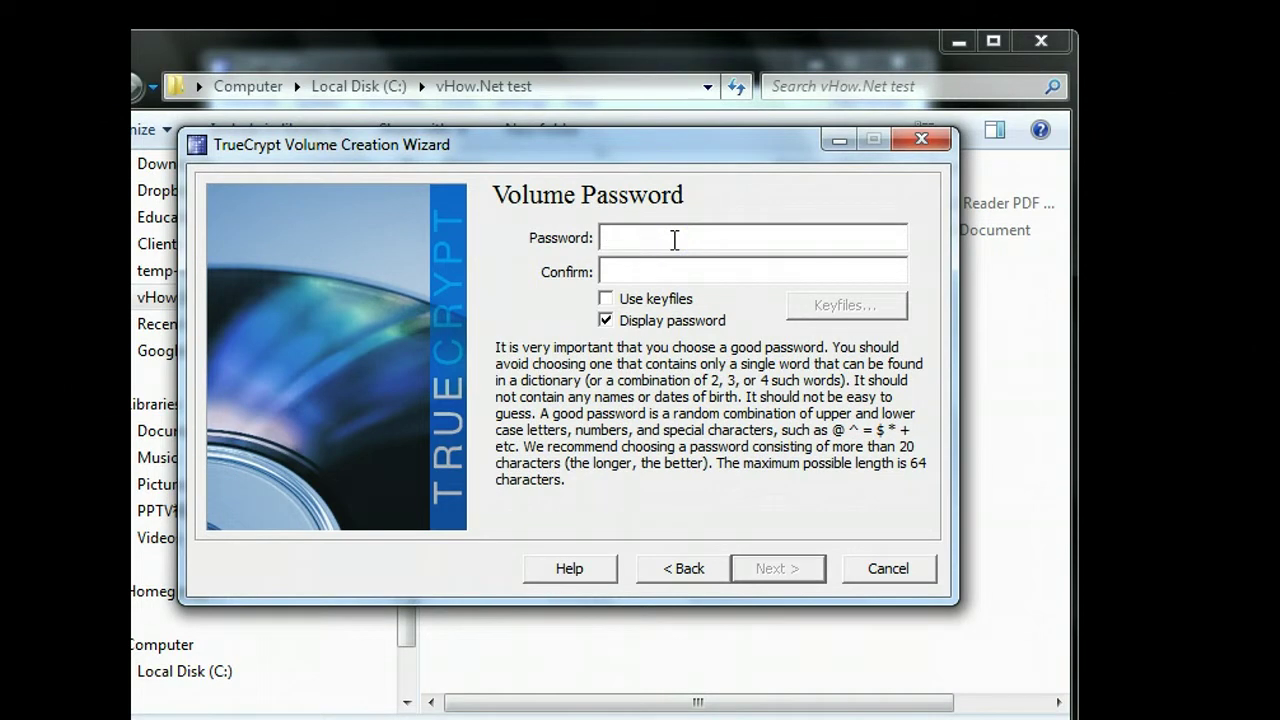
text(testpassword)
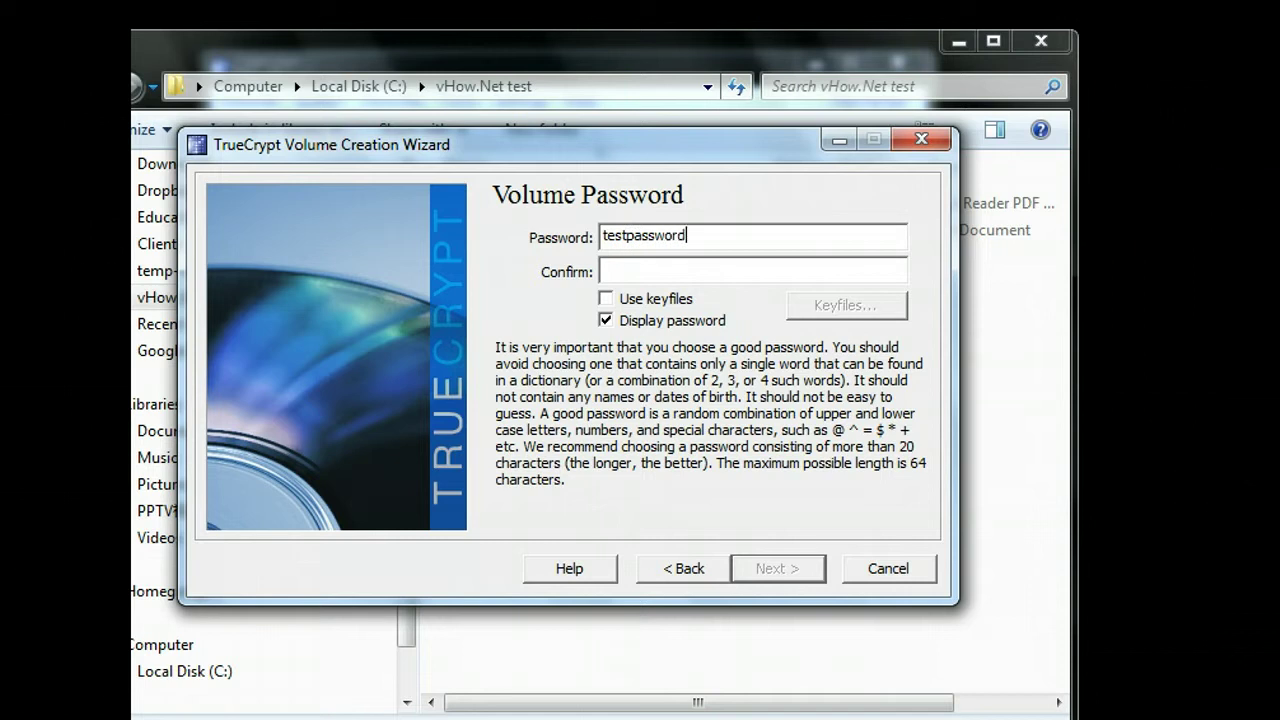
click(762, 280)
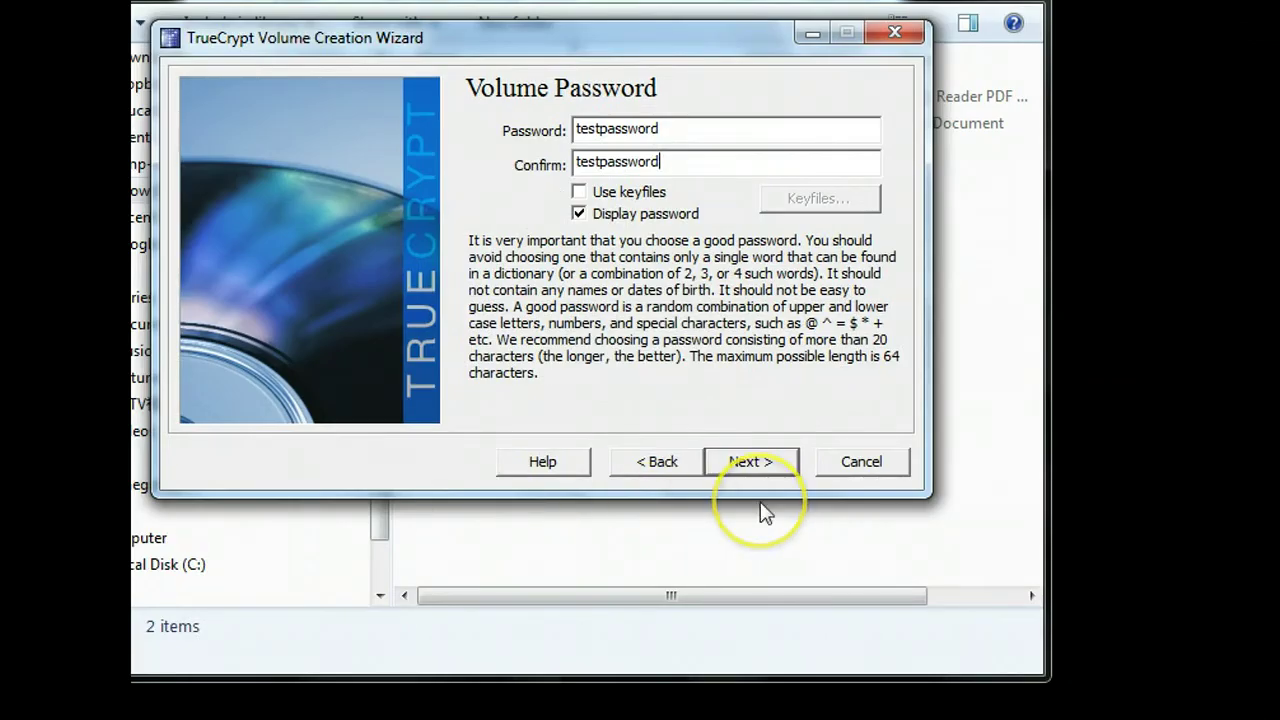
click(777, 568)
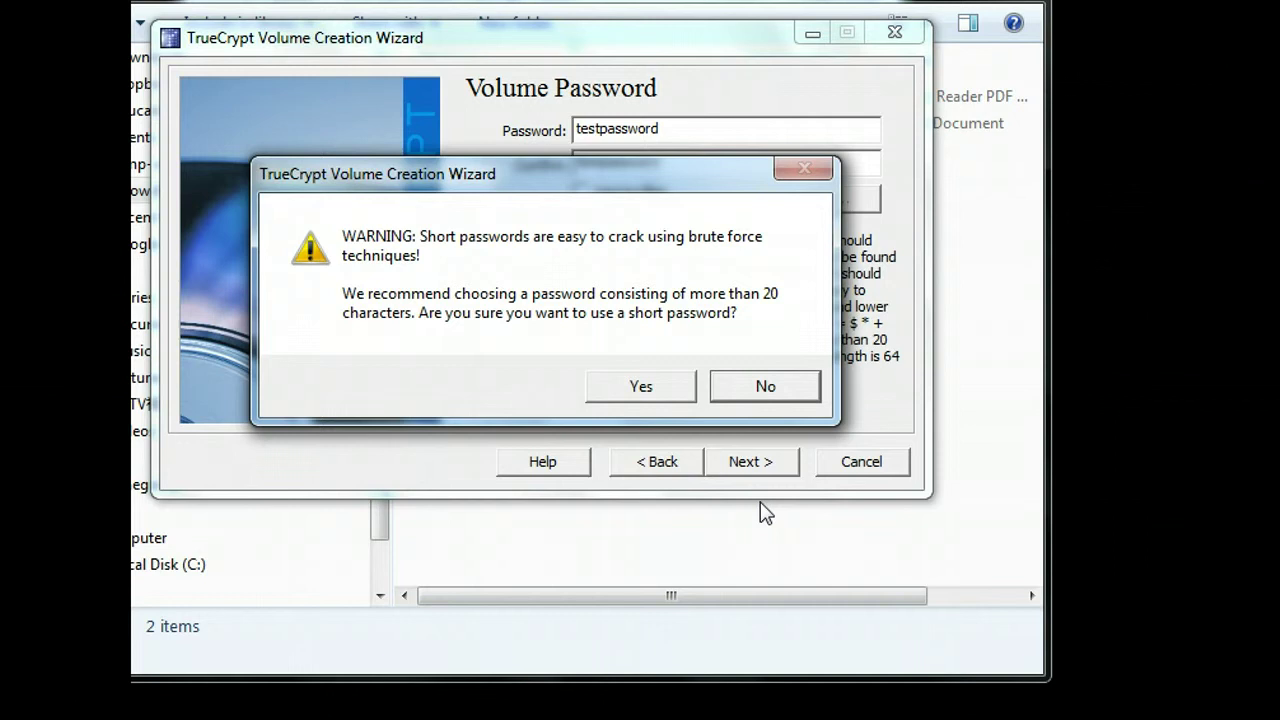
Step: Accept the short password and format the container with FAT, overwriting the existing file
click(632, 390)
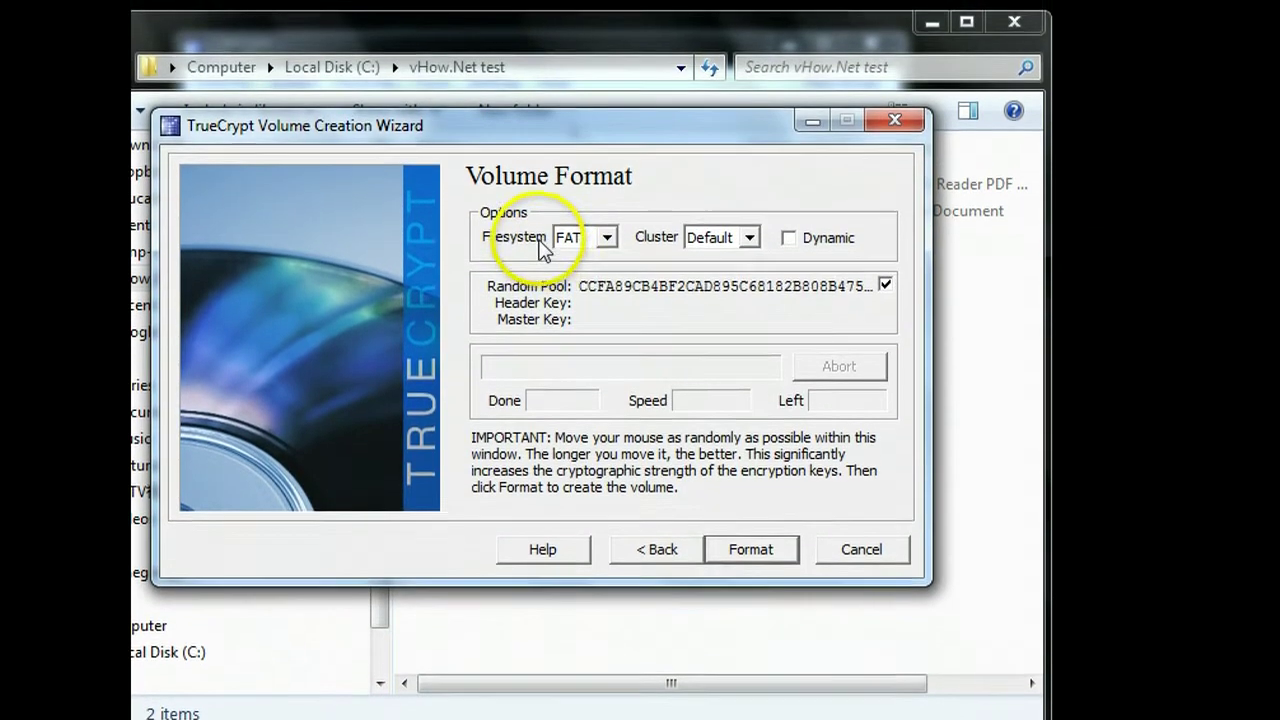
click(606, 232)
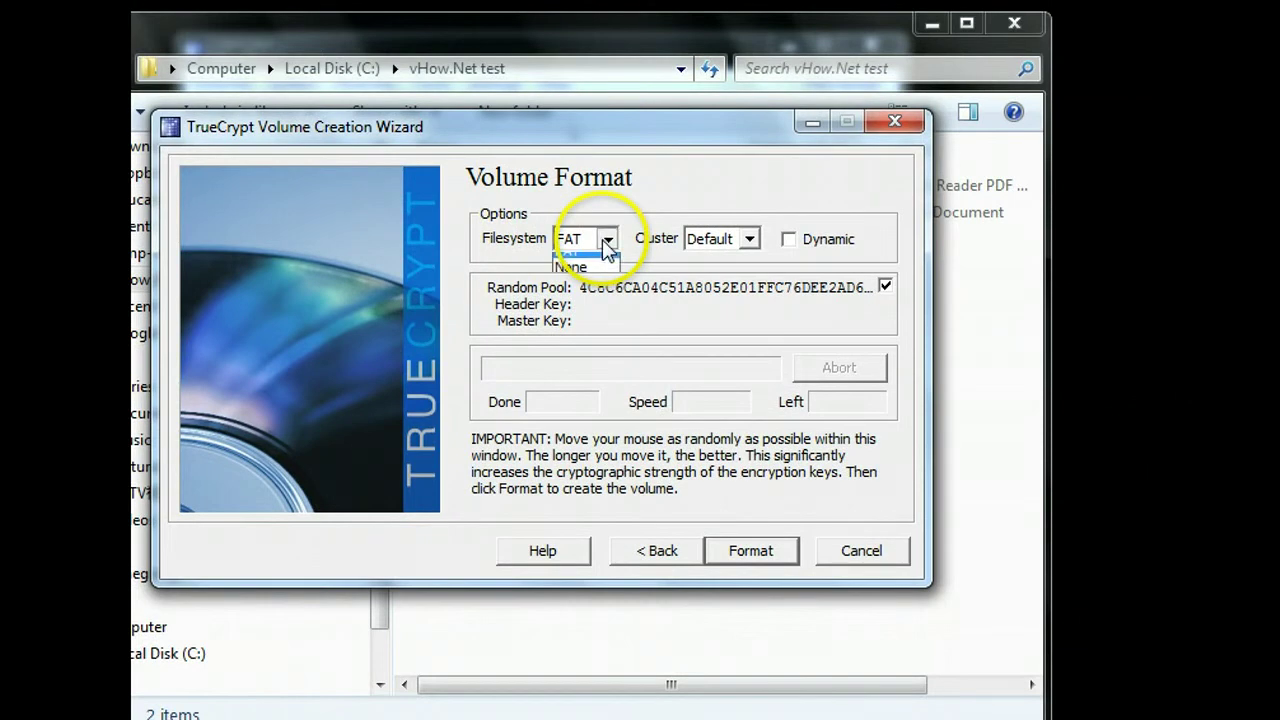
click(520, 266)
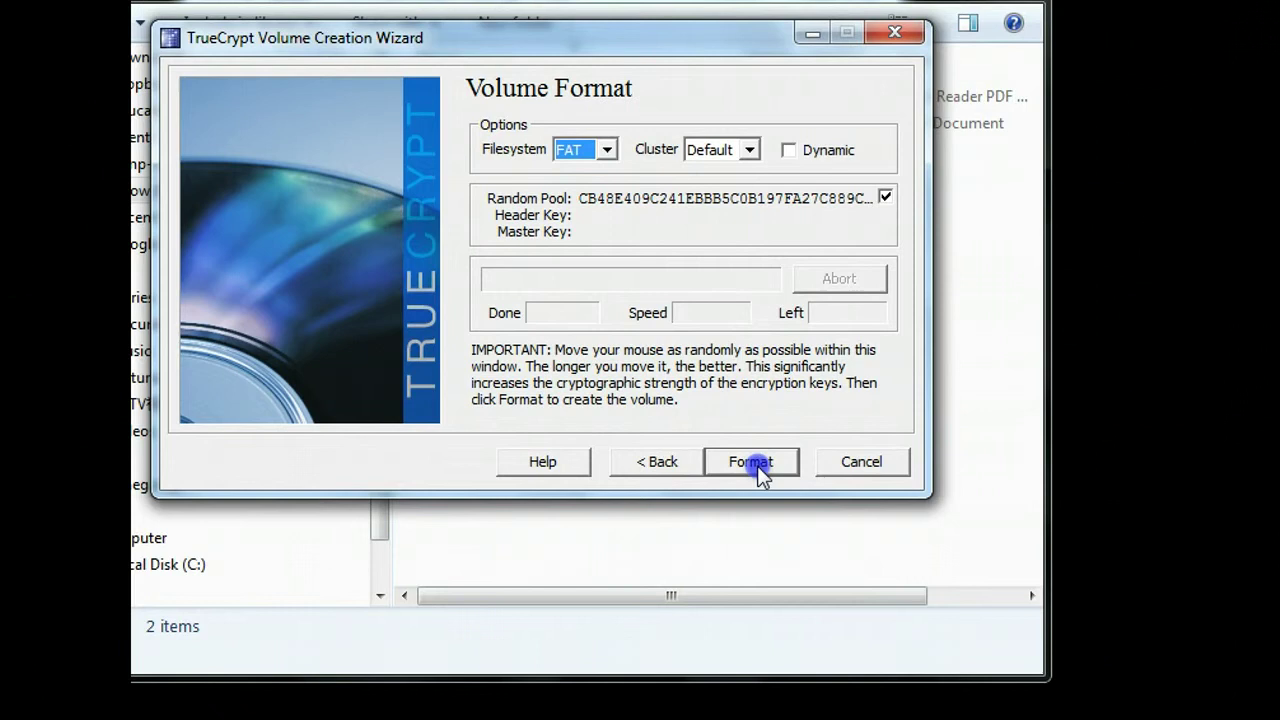
click(757, 470)
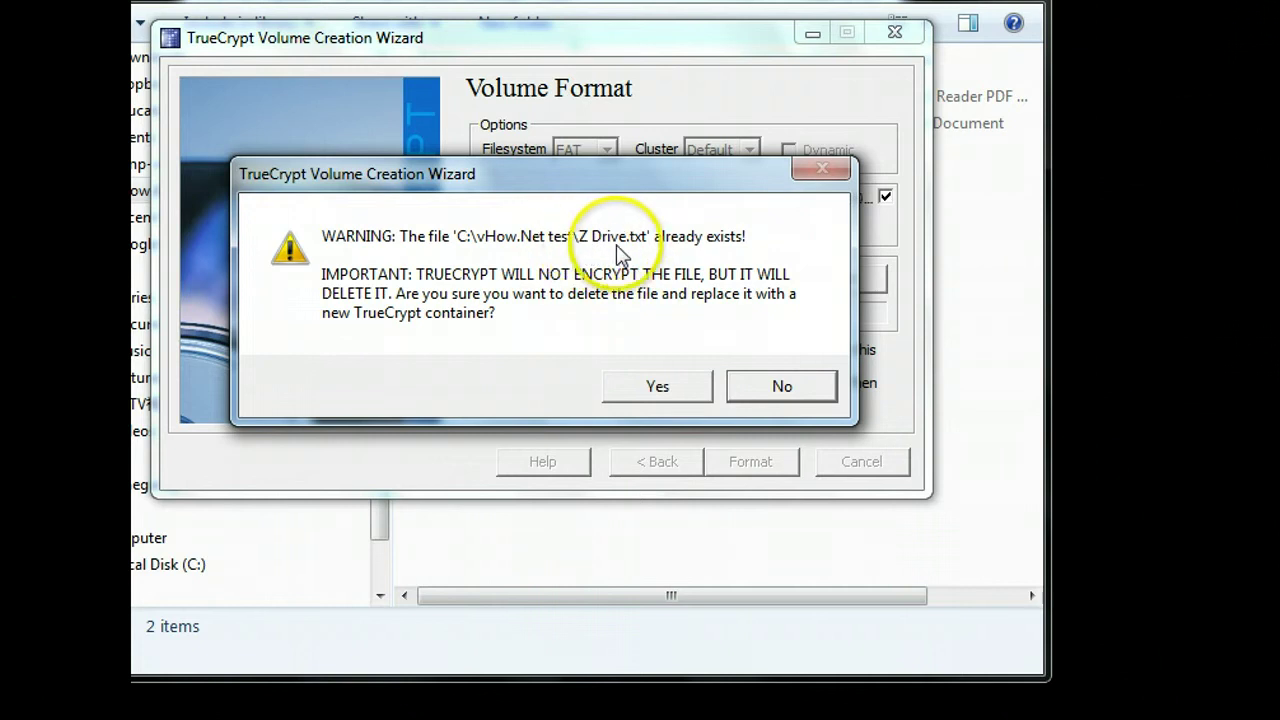
click(657, 386)
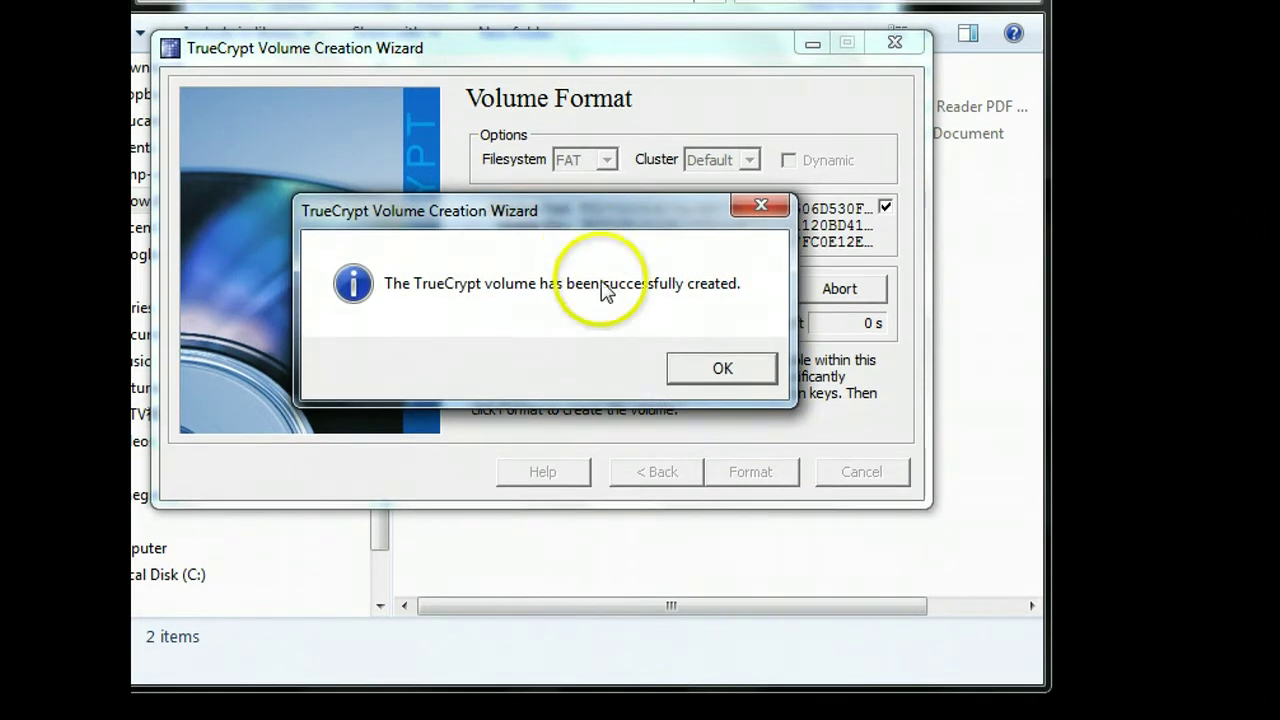
click(704, 370)
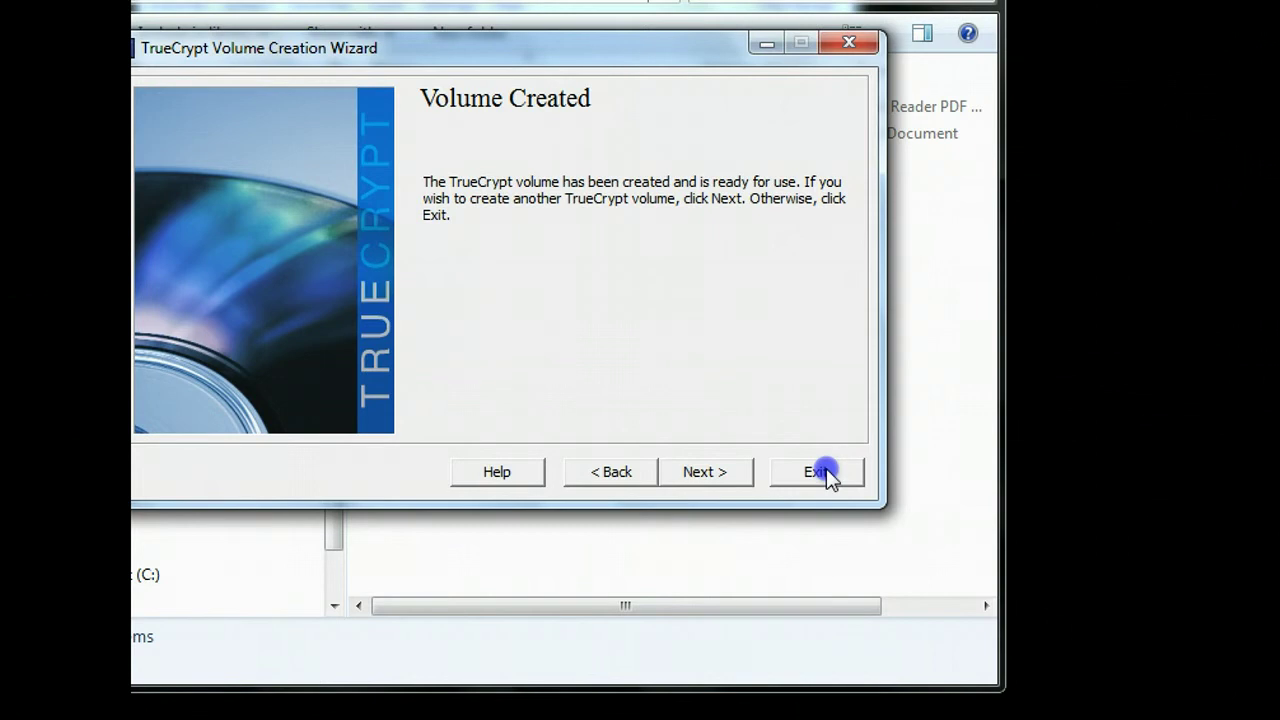
Step: Exit the creation wizard and select drive letter Z: in the main window
click(816, 472)
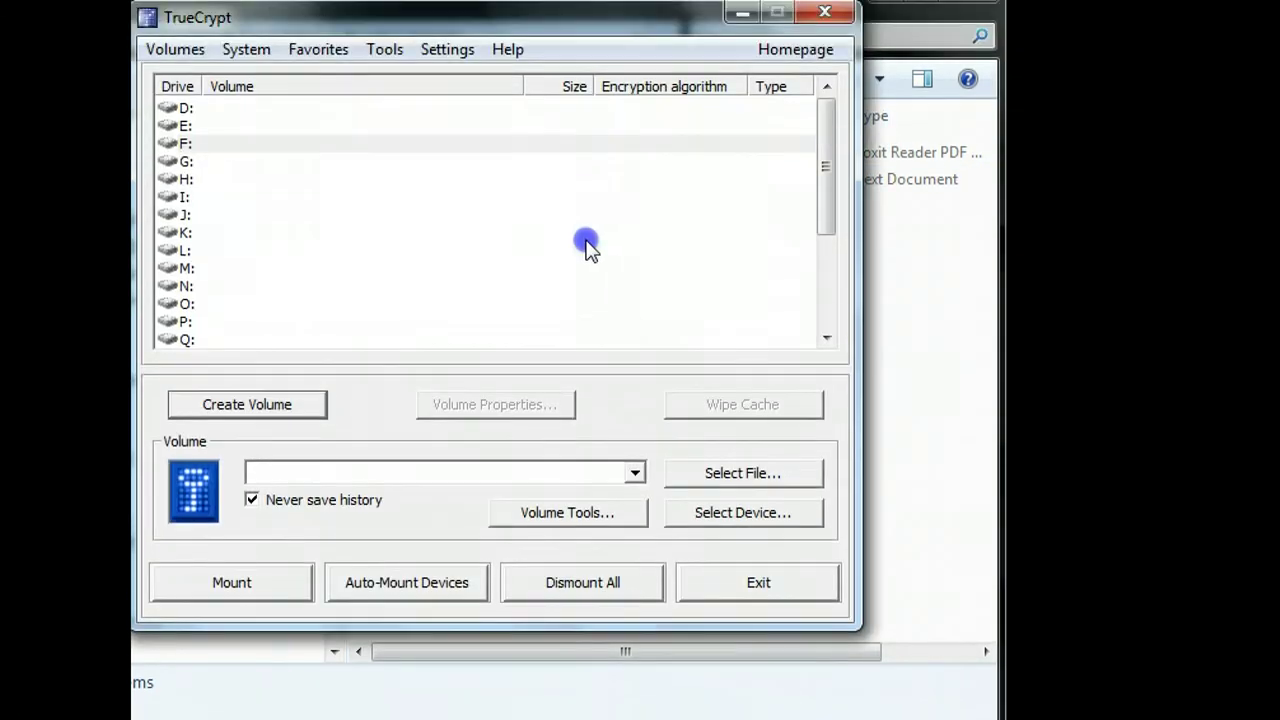
click(585, 180)
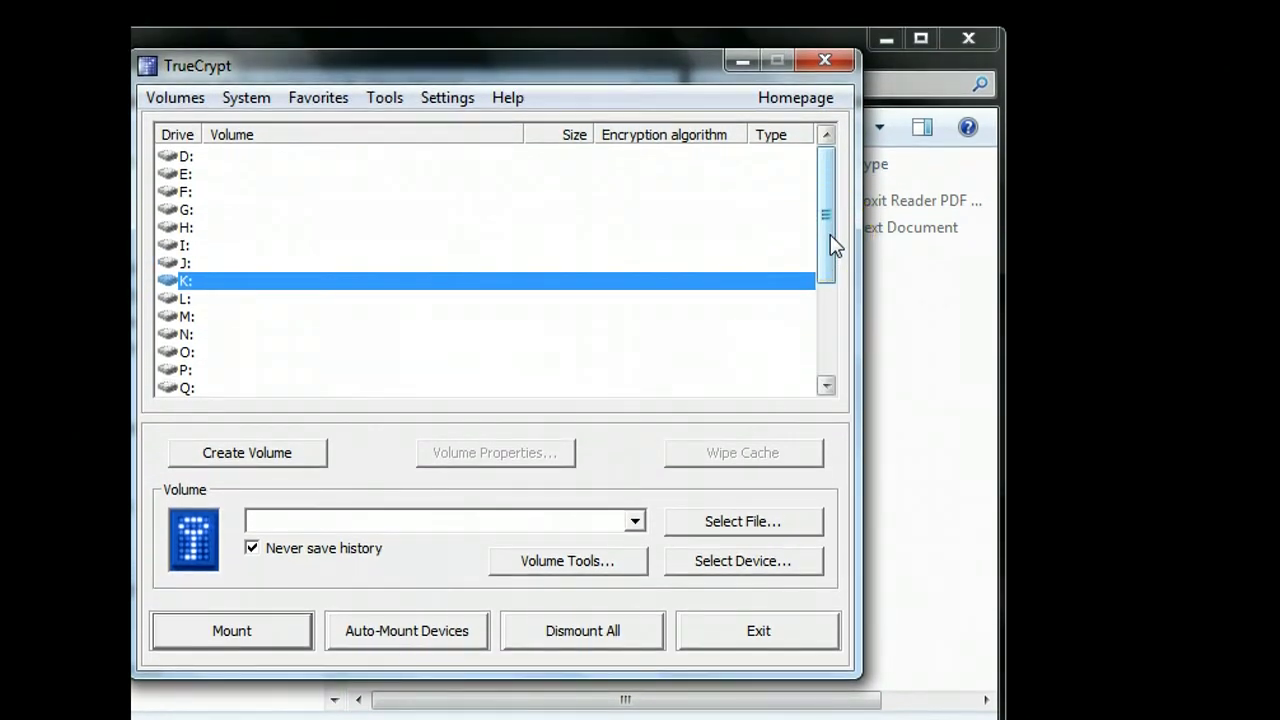
drag(835, 245, 834, 371)
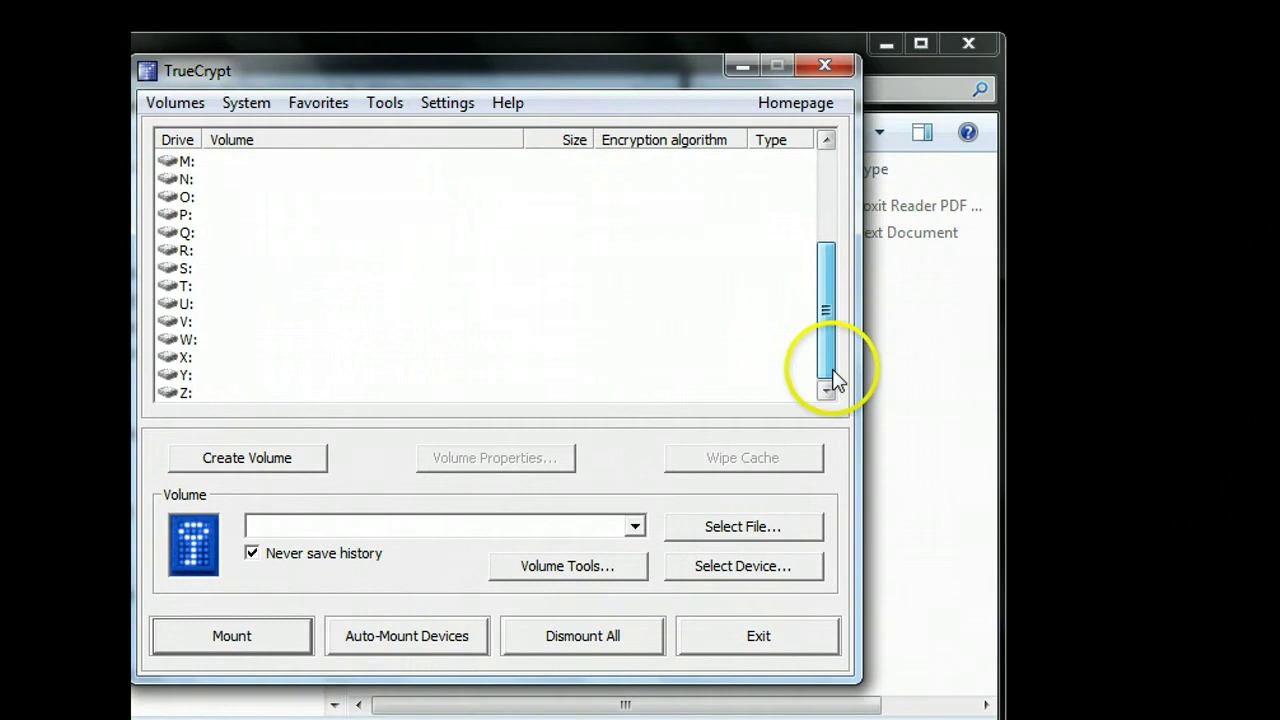
click(468, 392)
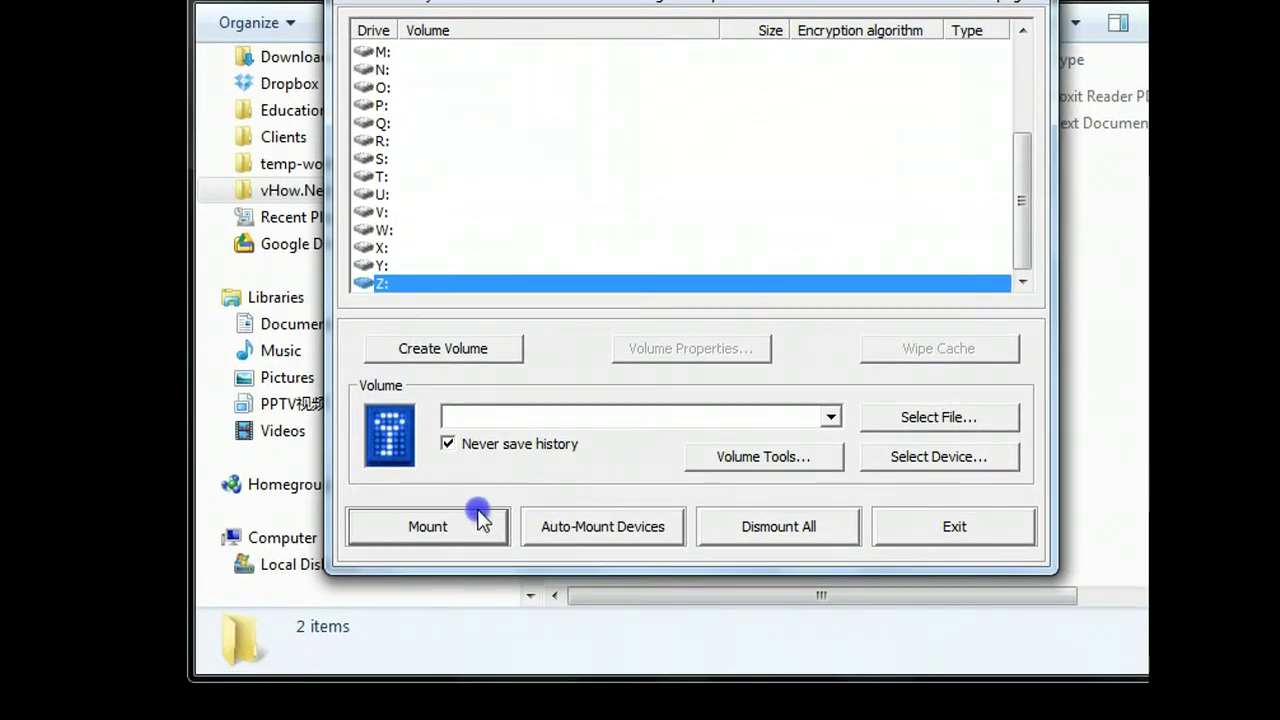
Step: Choose C:\vHow.Net test\Z Drive.txt as the volume file and mount it
click(886, 426)
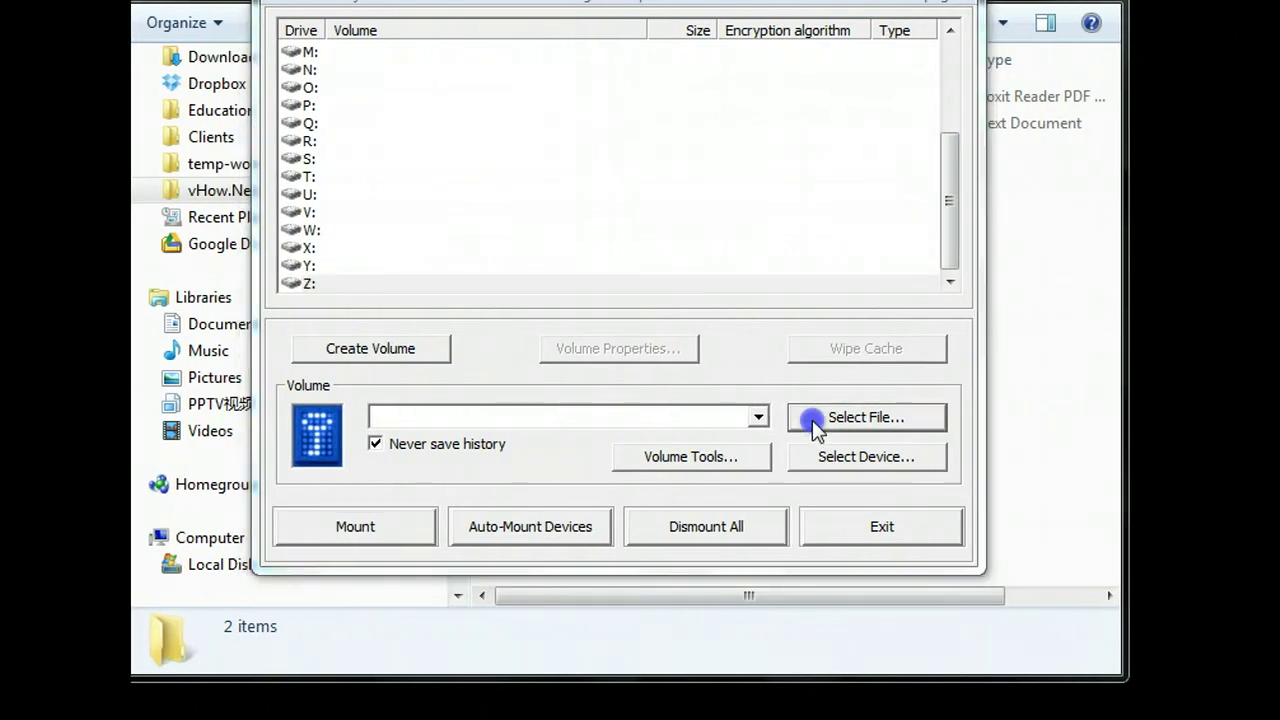
click(414, 348)
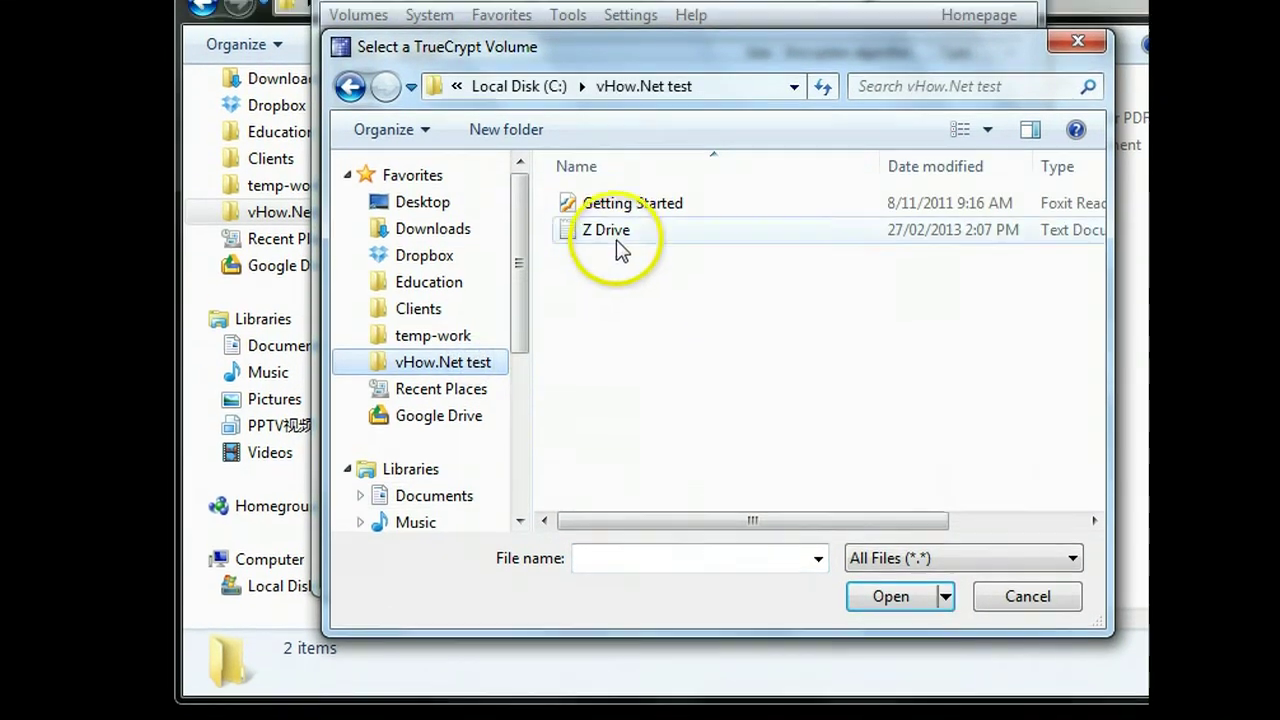
click(608, 217)
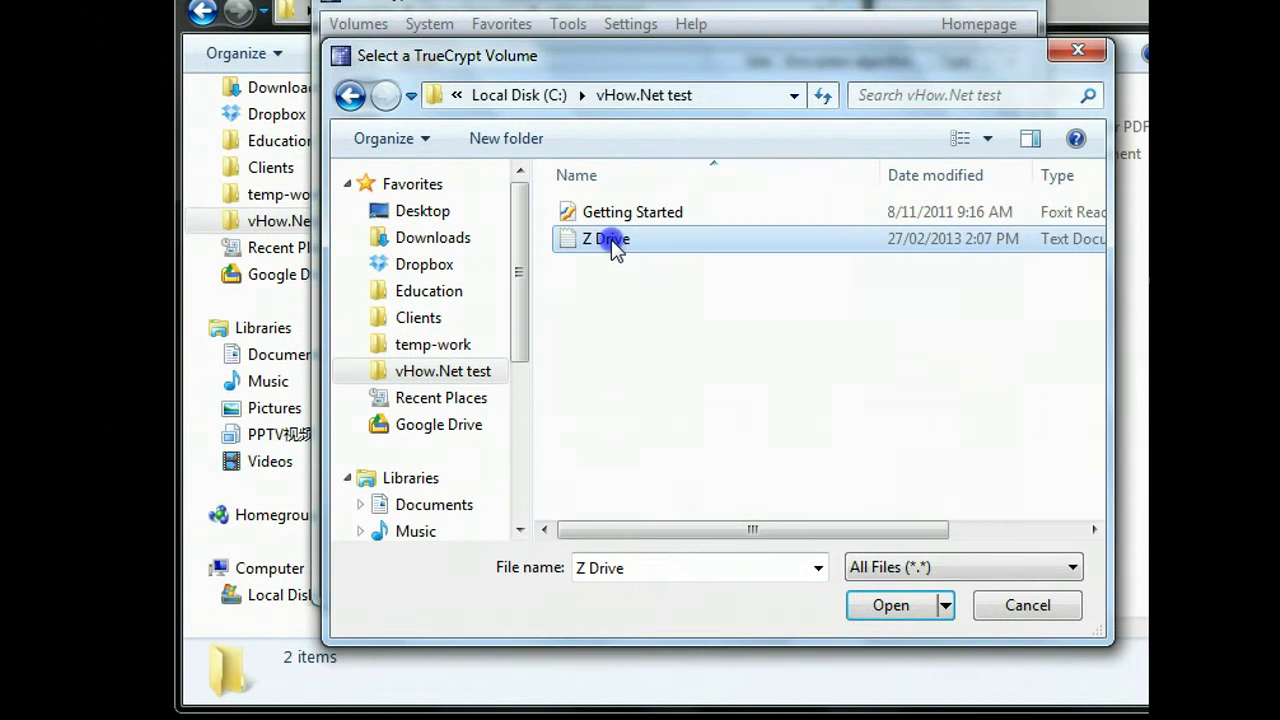
click(891, 607)
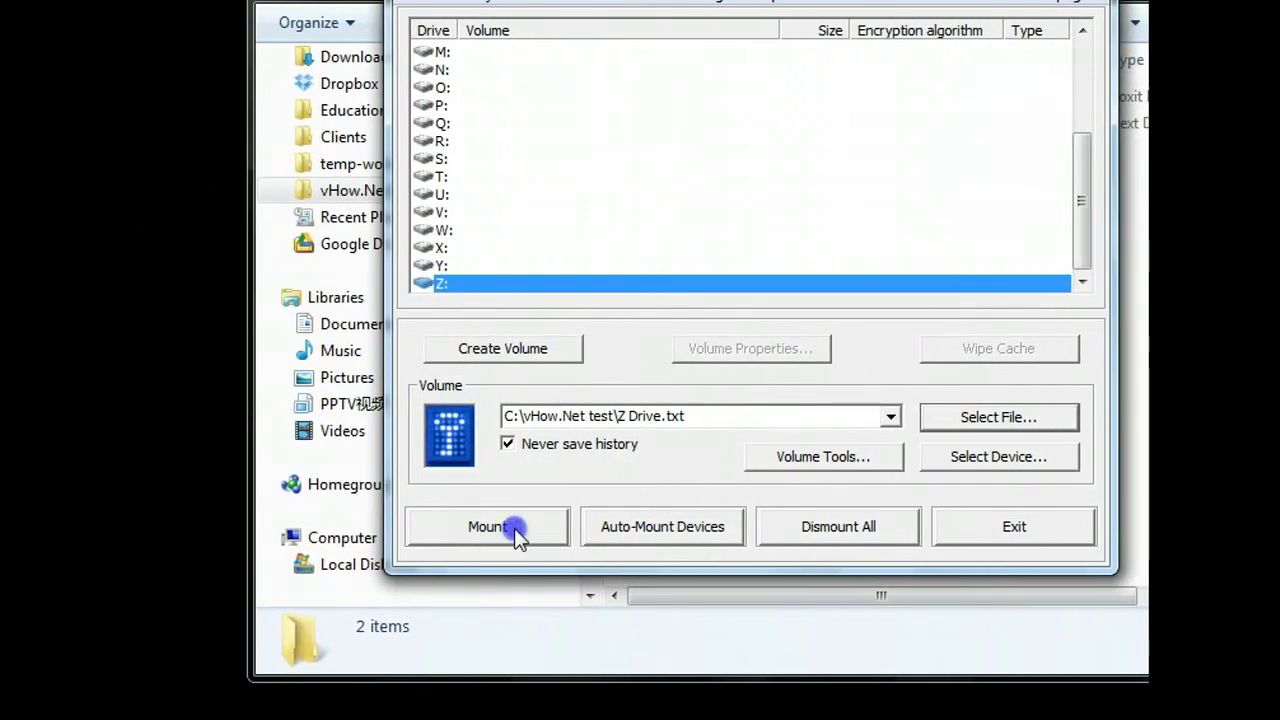
click(514, 528)
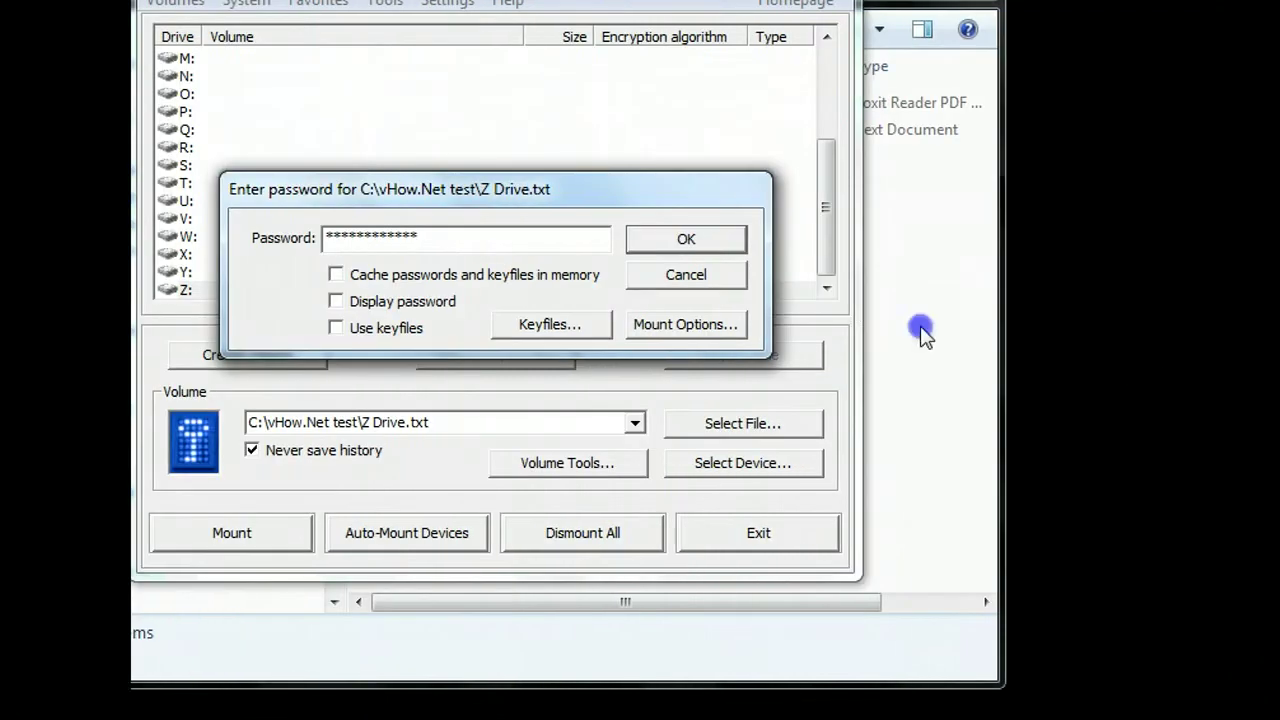
Step: Confirm the volume password to mount Z Drive.txt as a 19.8 MB volume on Z:
click(954, 240)
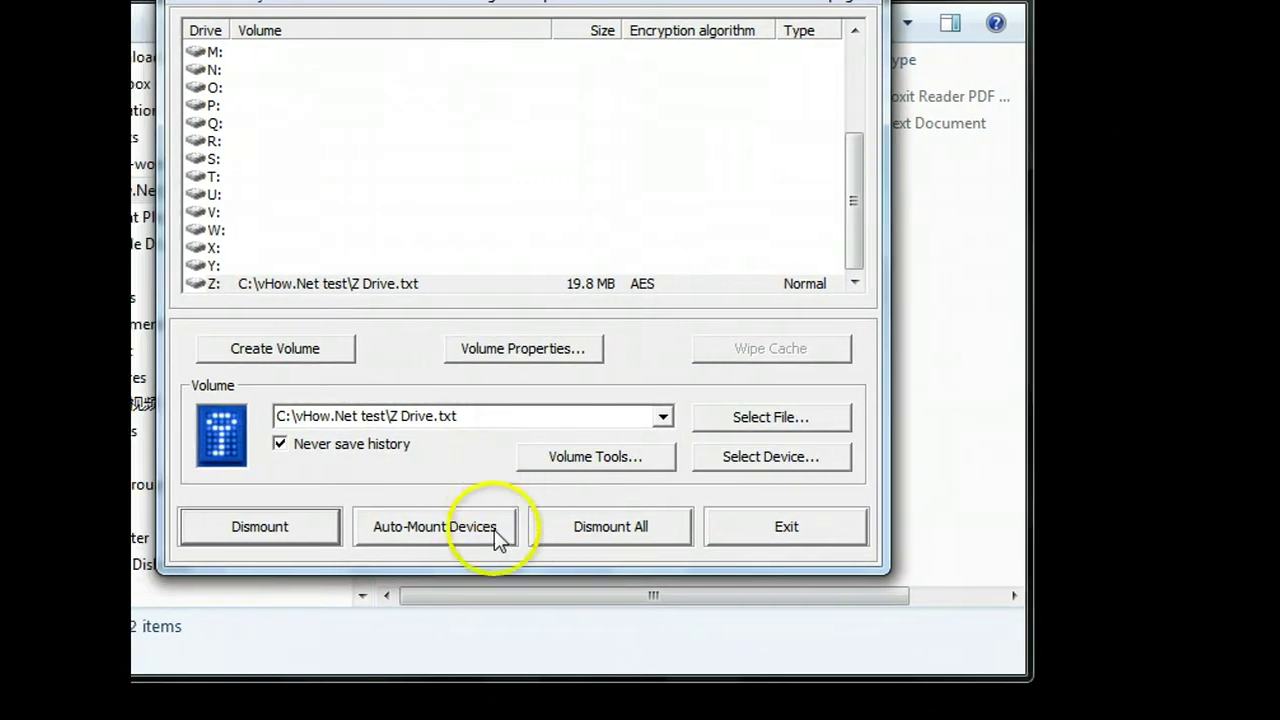
Step: Bring Explorer forward and open Local Disk (Z:), which shows 0 items
mouse_move(243, 710)
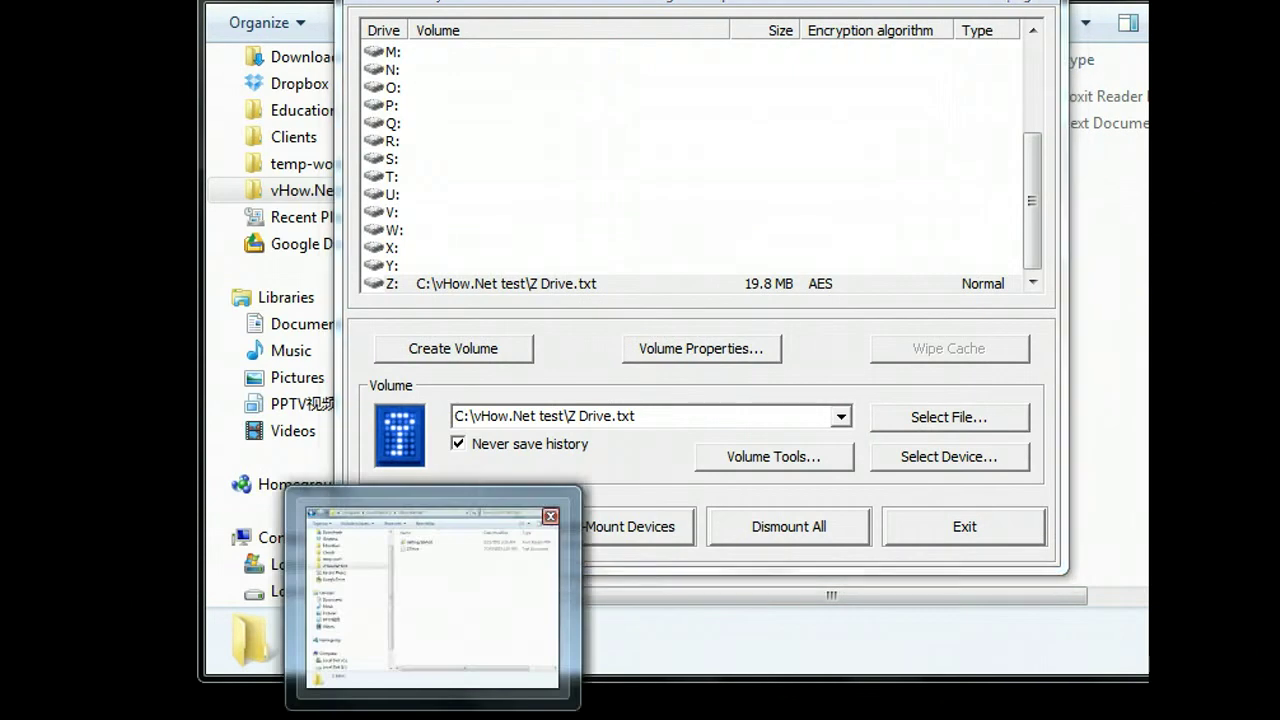
click(430, 600)
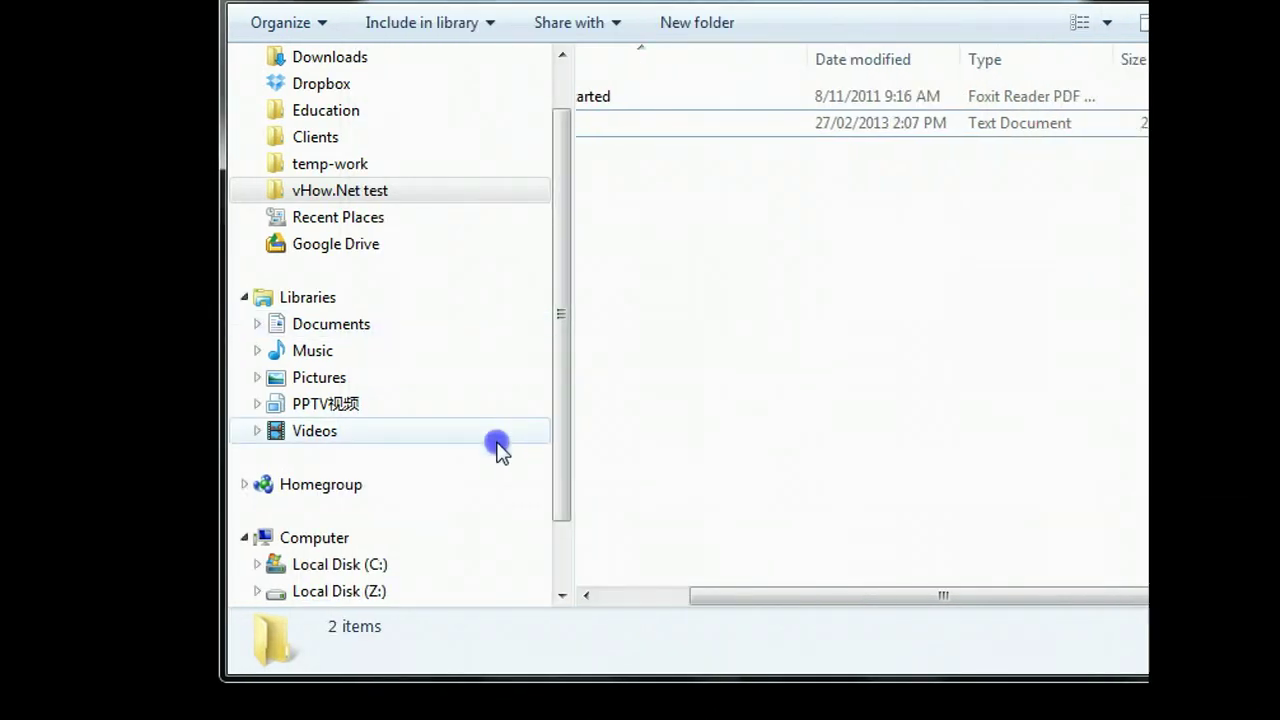
drag(560, 403, 560, 480)
click(387, 483)
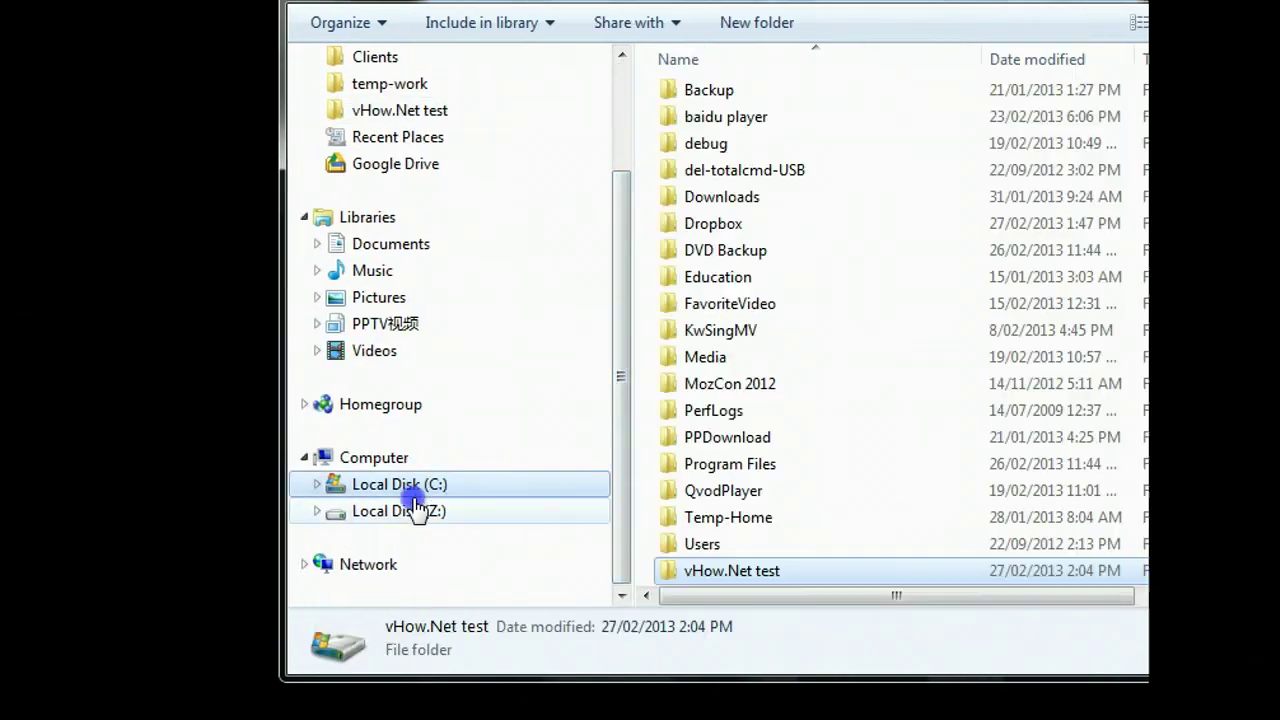
click(413, 510)
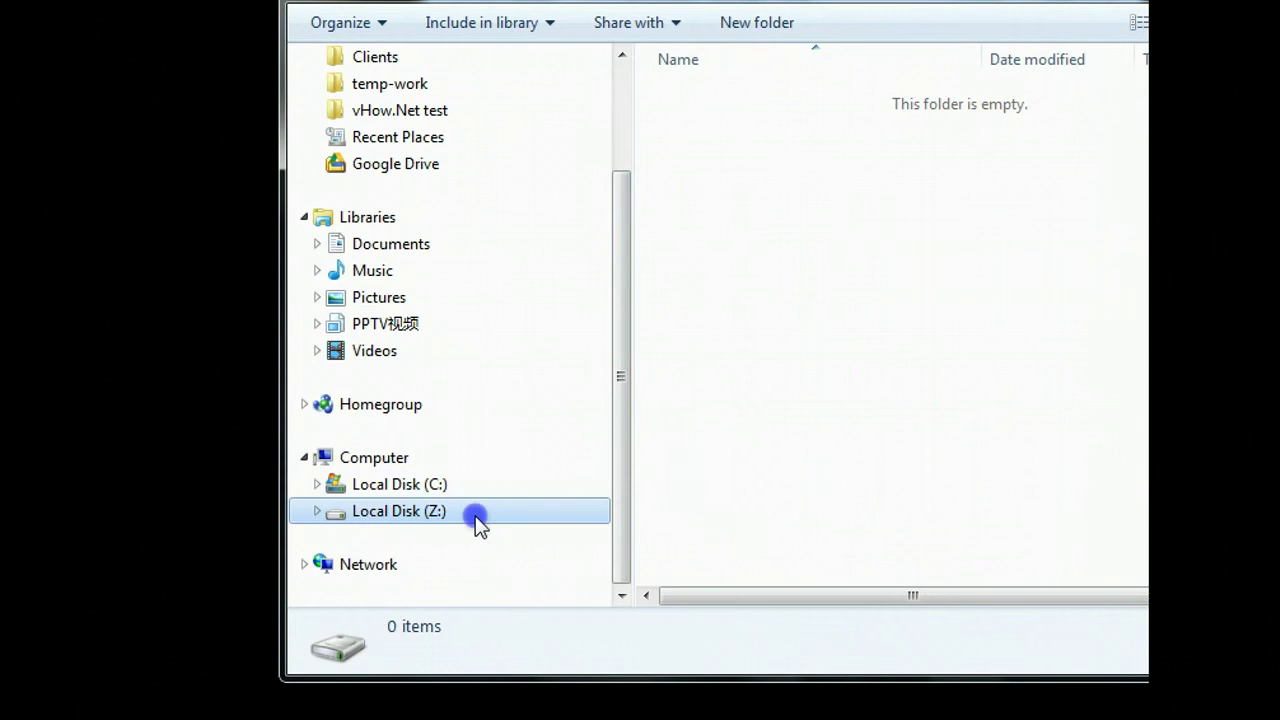
click(432, 486)
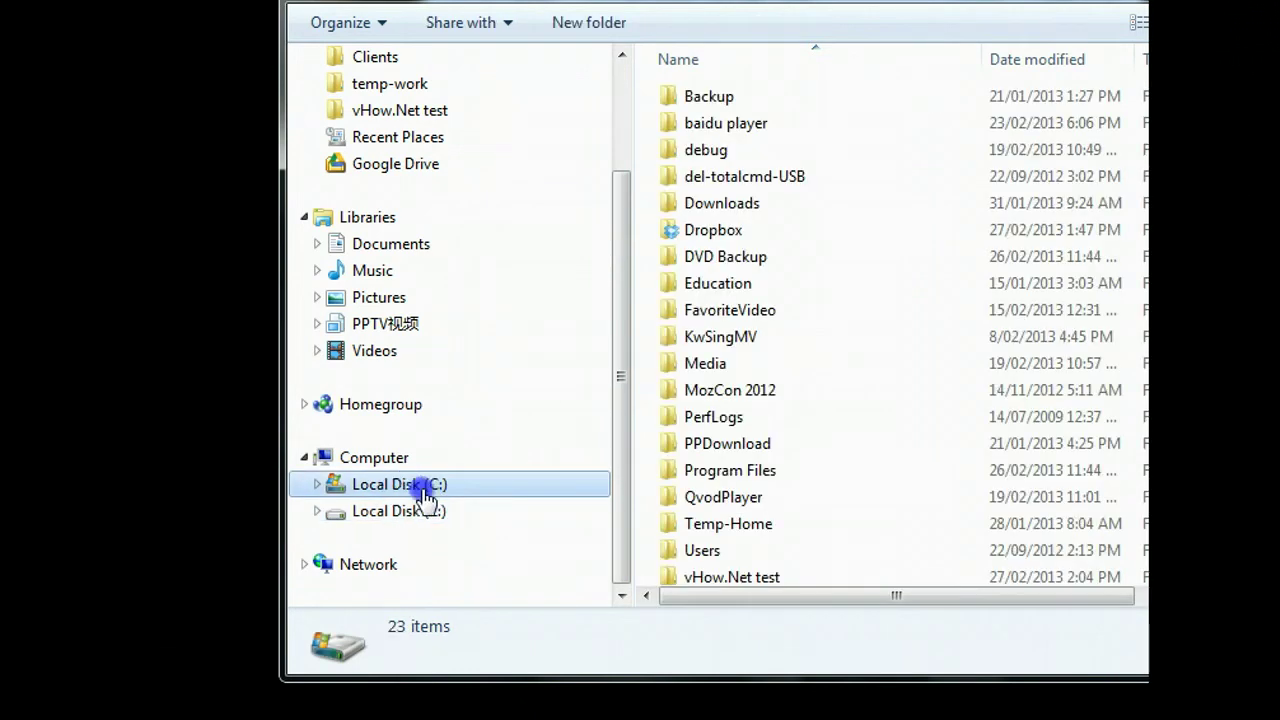
click(370, 512)
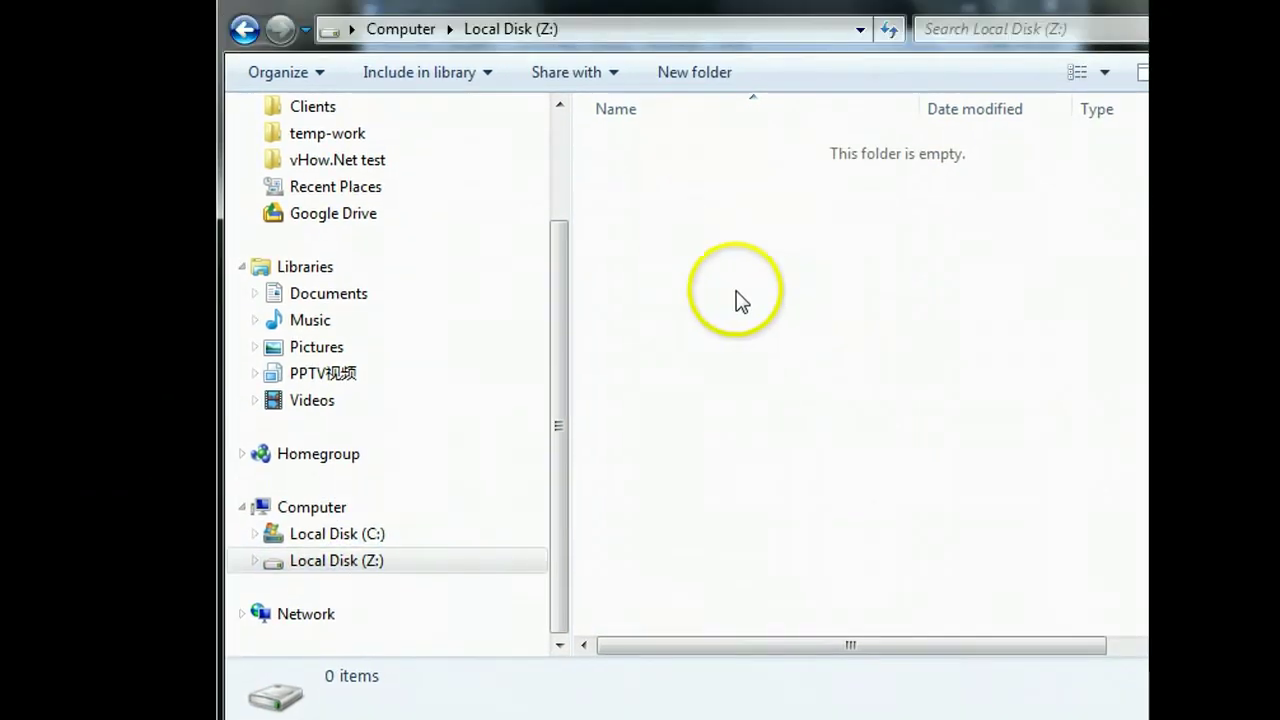
click(726, 303)
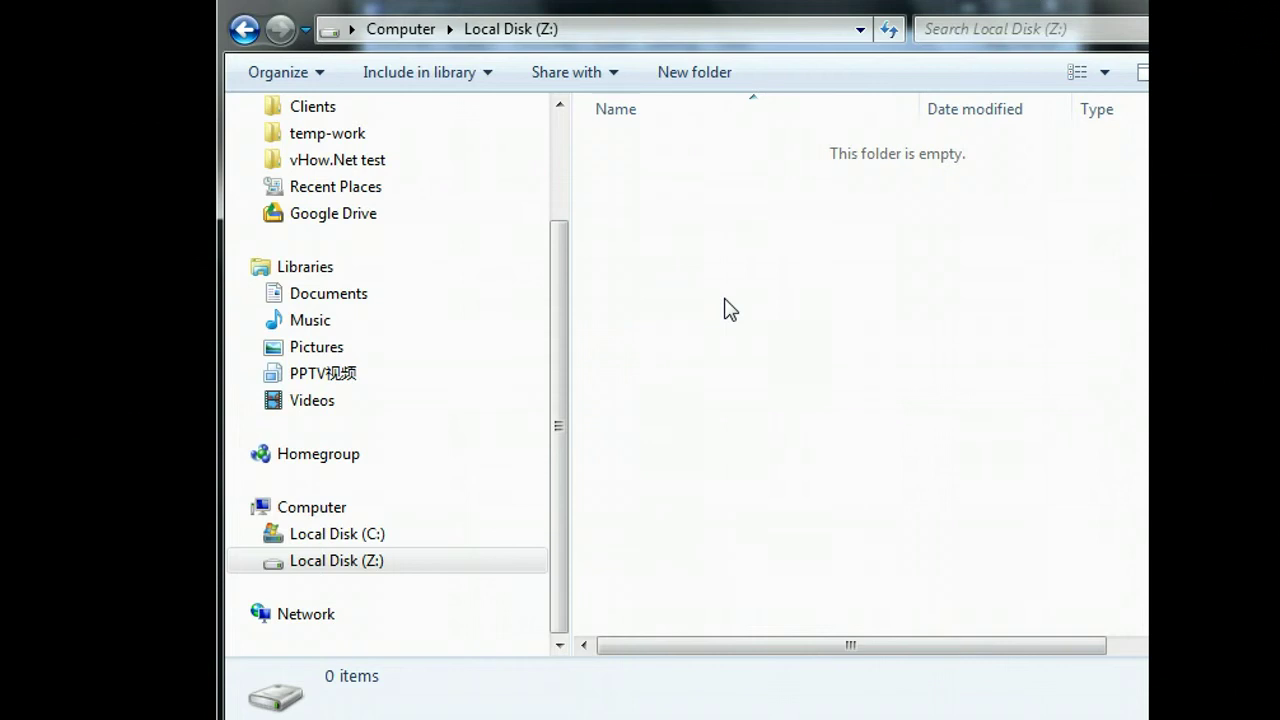
click(551, 414)
click(367, 564)
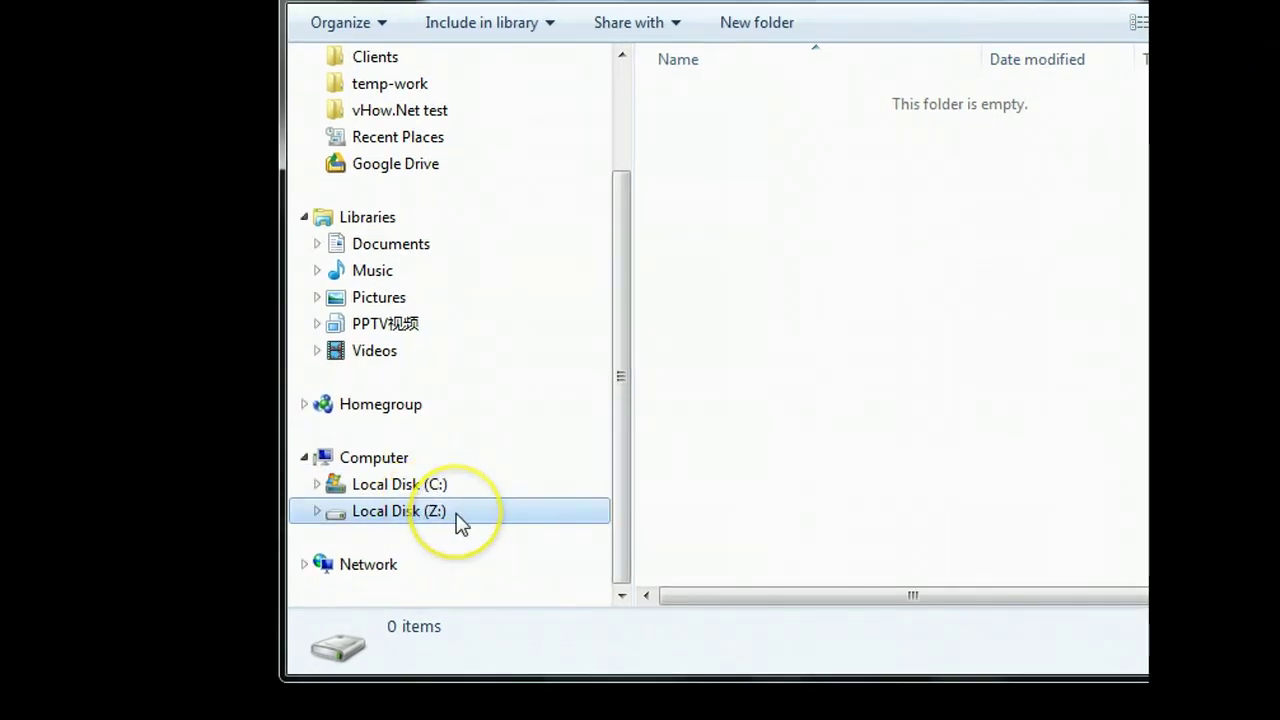
click(916, 340)
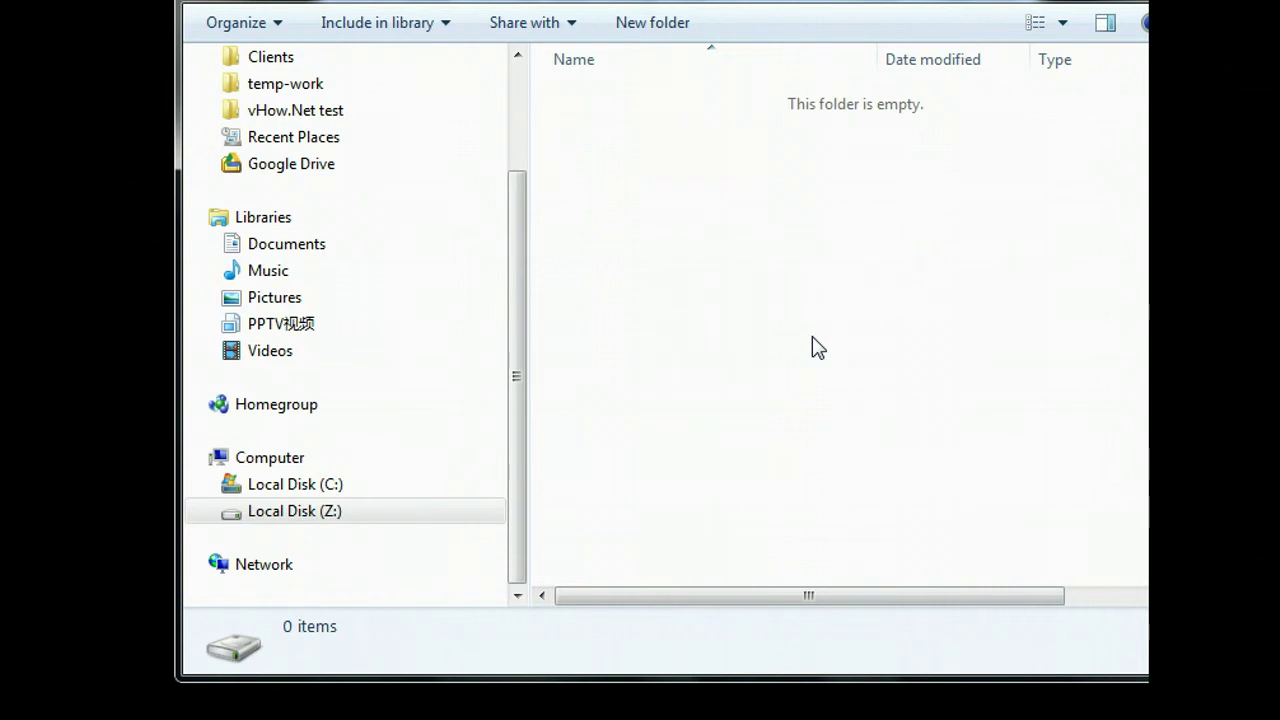
Step: Copy the OL Excel file from the Dropbox folder
scroll(519, 165, up, 2)
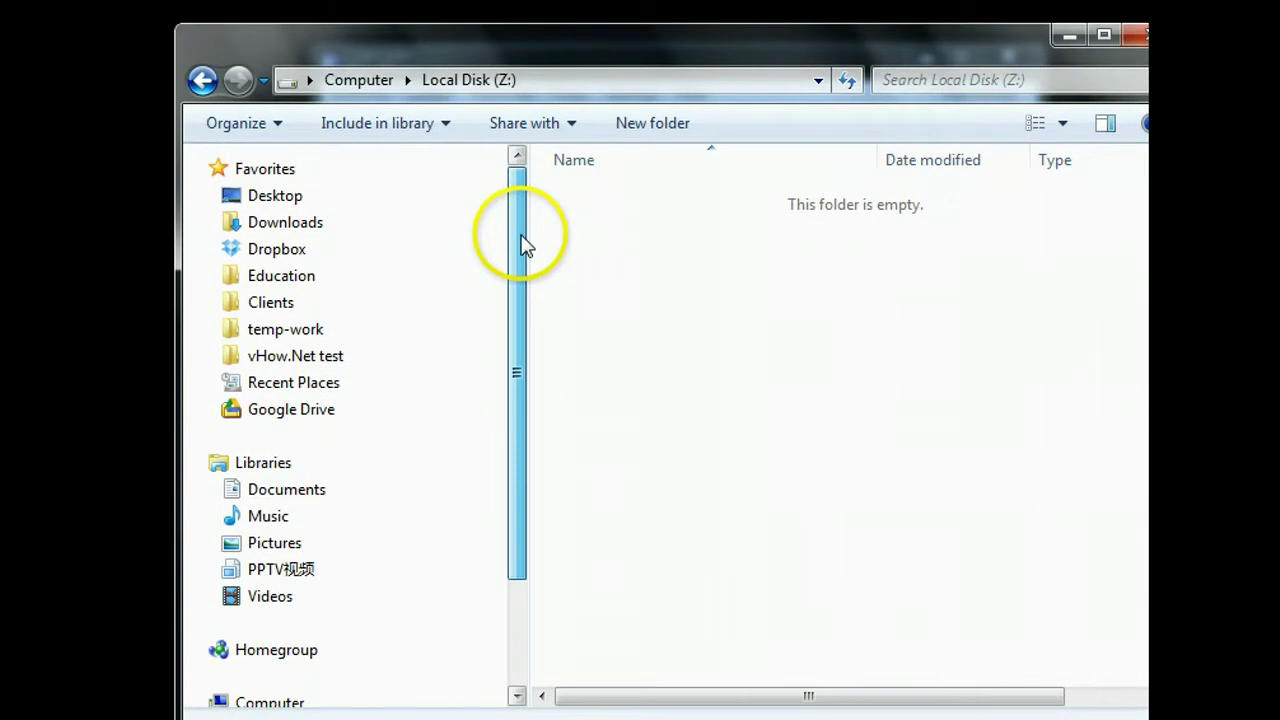
click(325, 249)
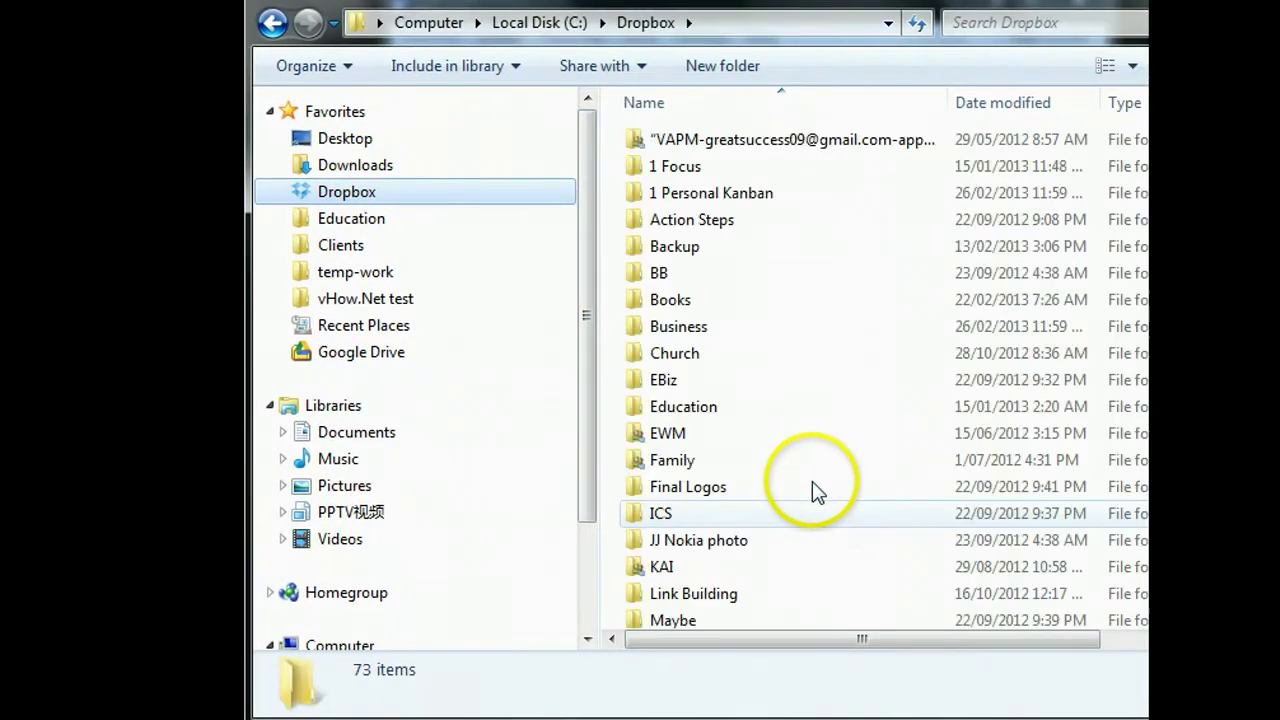
click(815, 510)
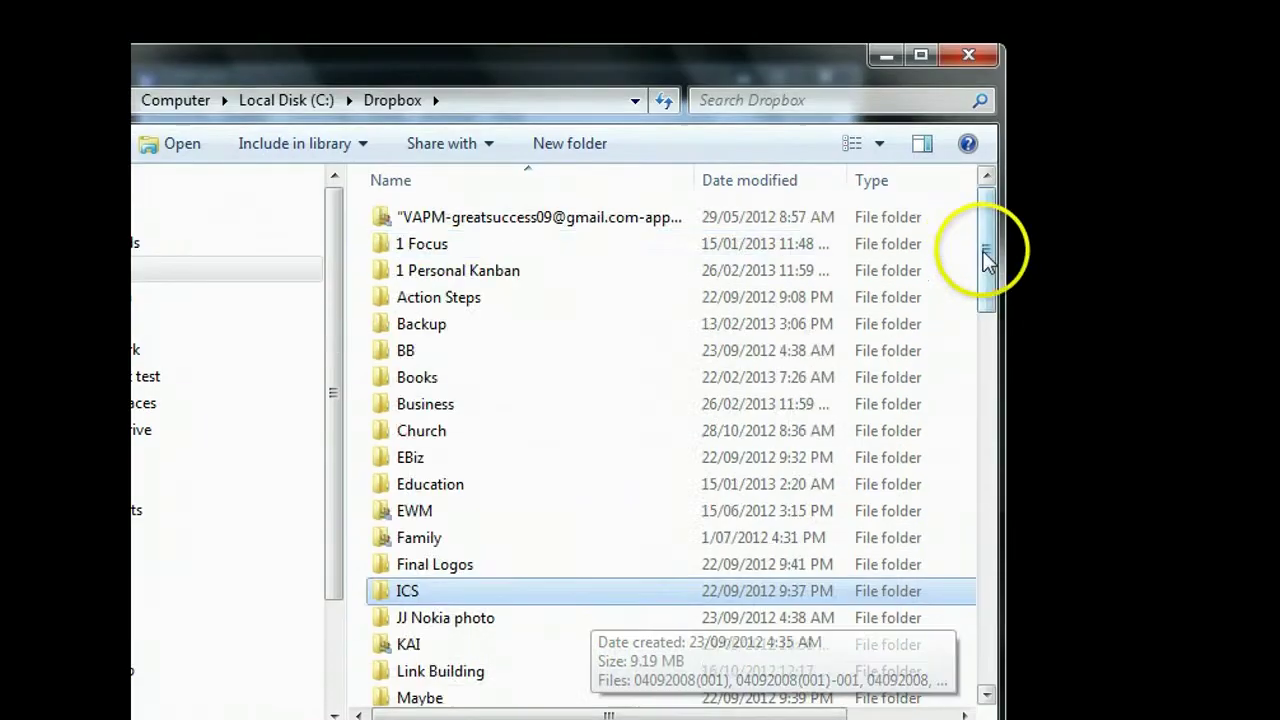
drag(1225, 182, 1228, 431)
drag(975, 488, 980, 593)
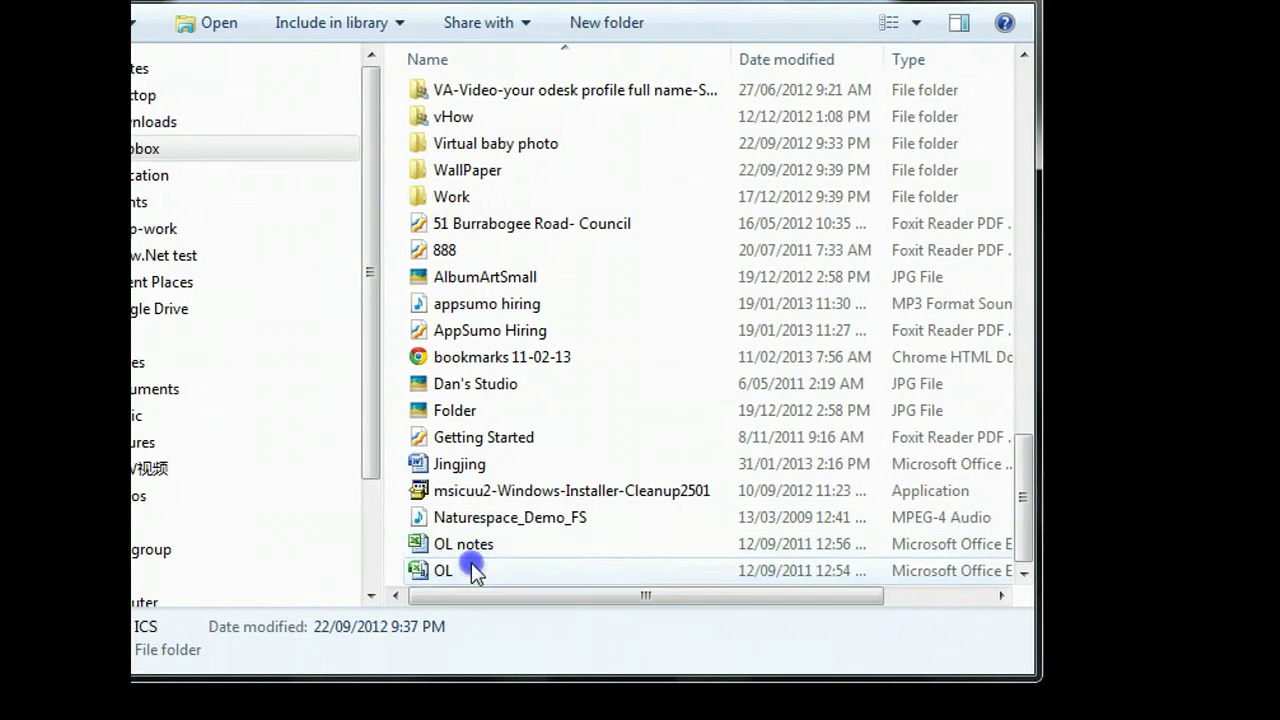
click(443, 676)
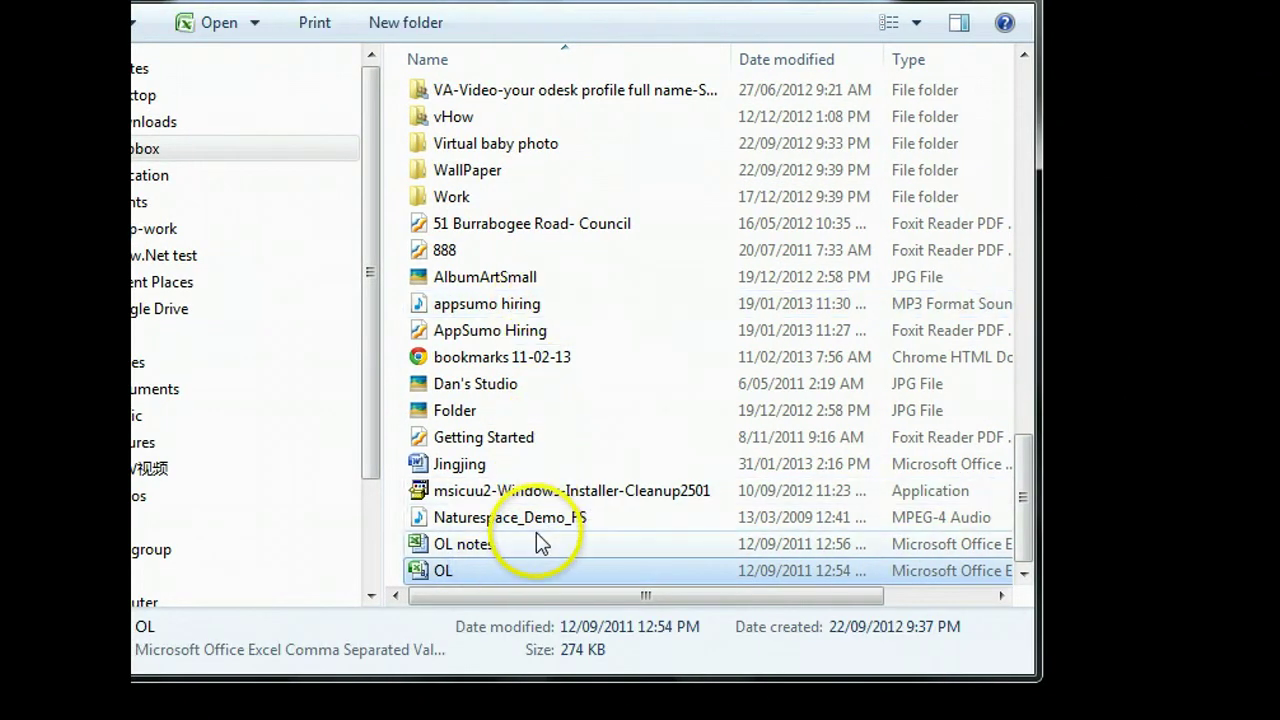
right_click(506, 570)
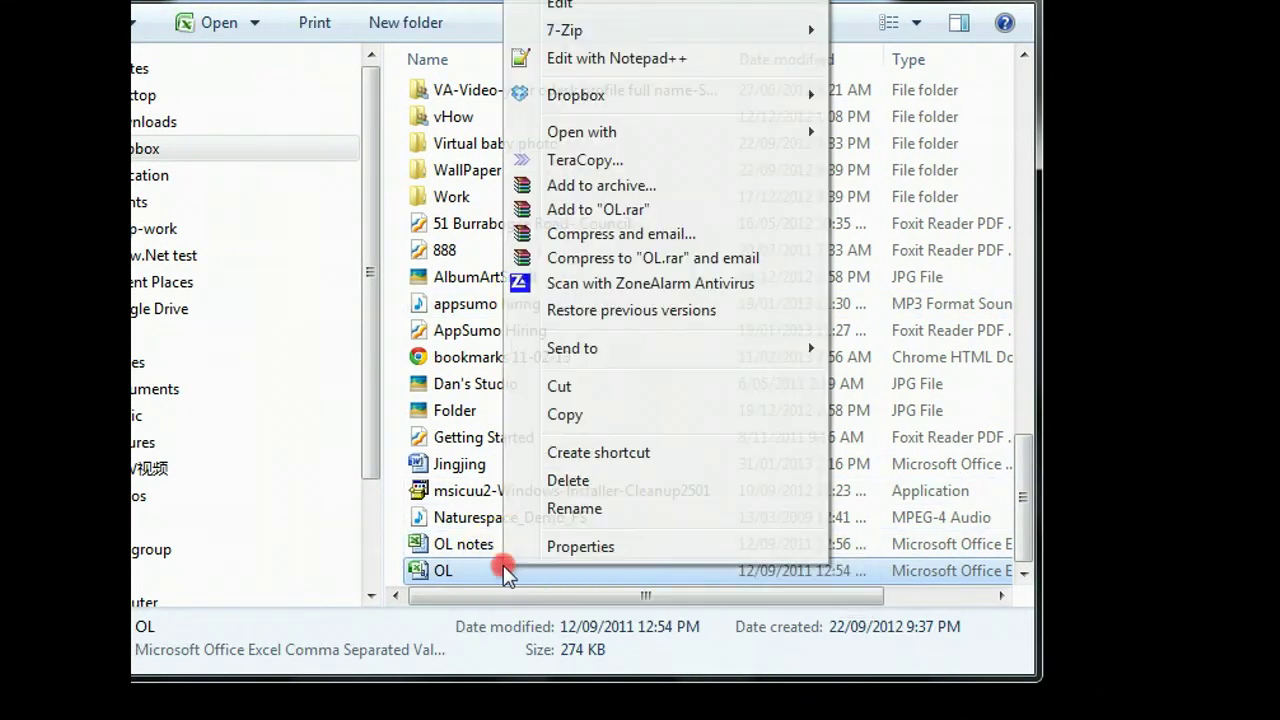
click(606, 416)
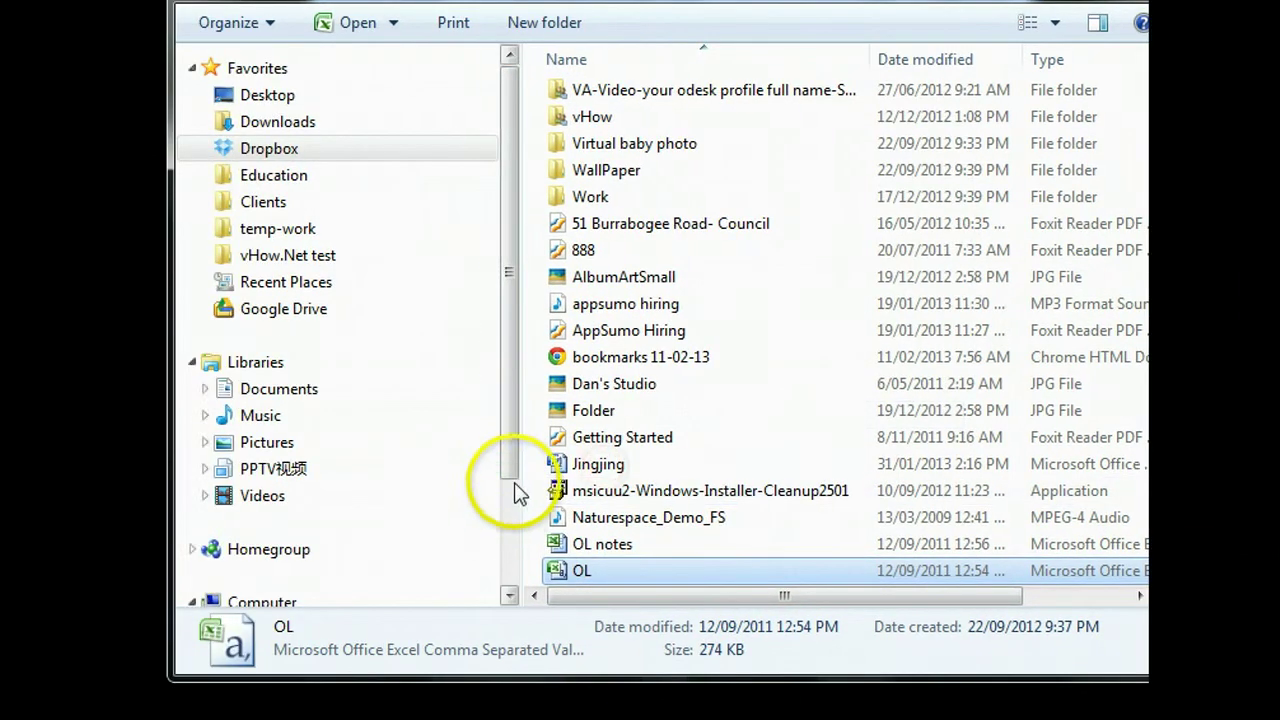
Step: Paste OL into the empty Local Disk (Z:) drive
scroll(509, 491, down, 2)
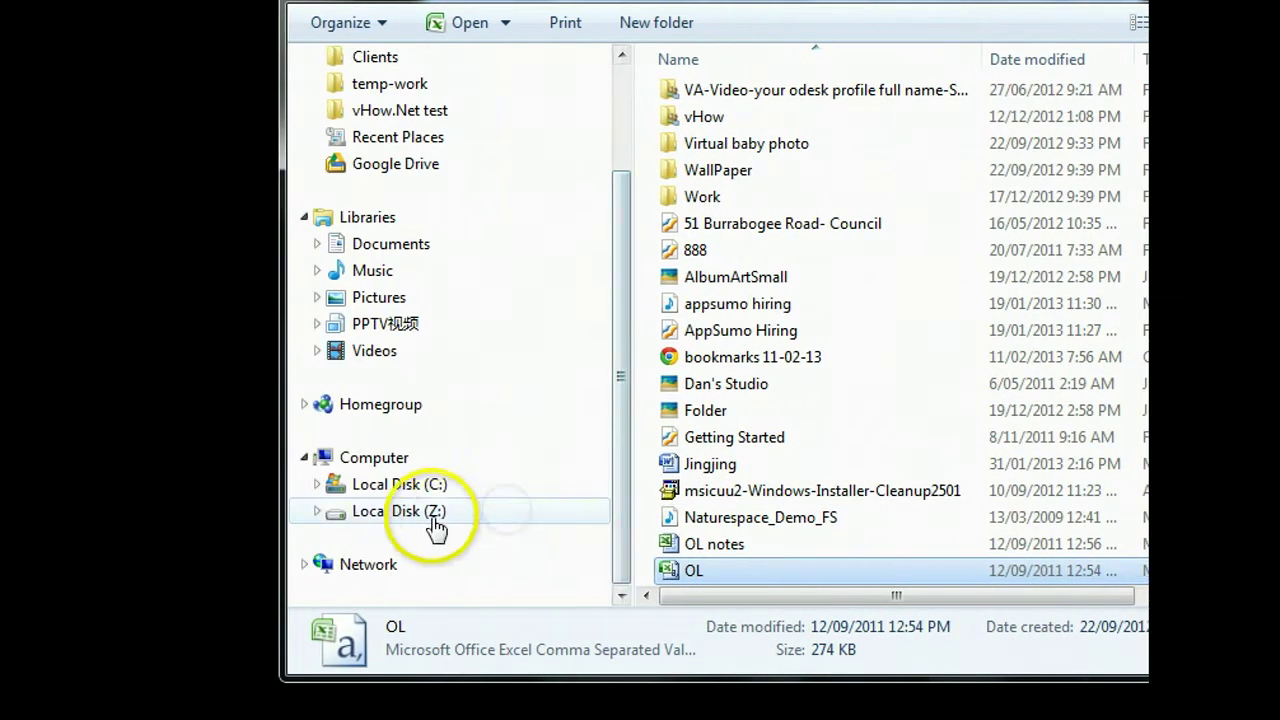
click(318, 512)
right_click(775, 372)
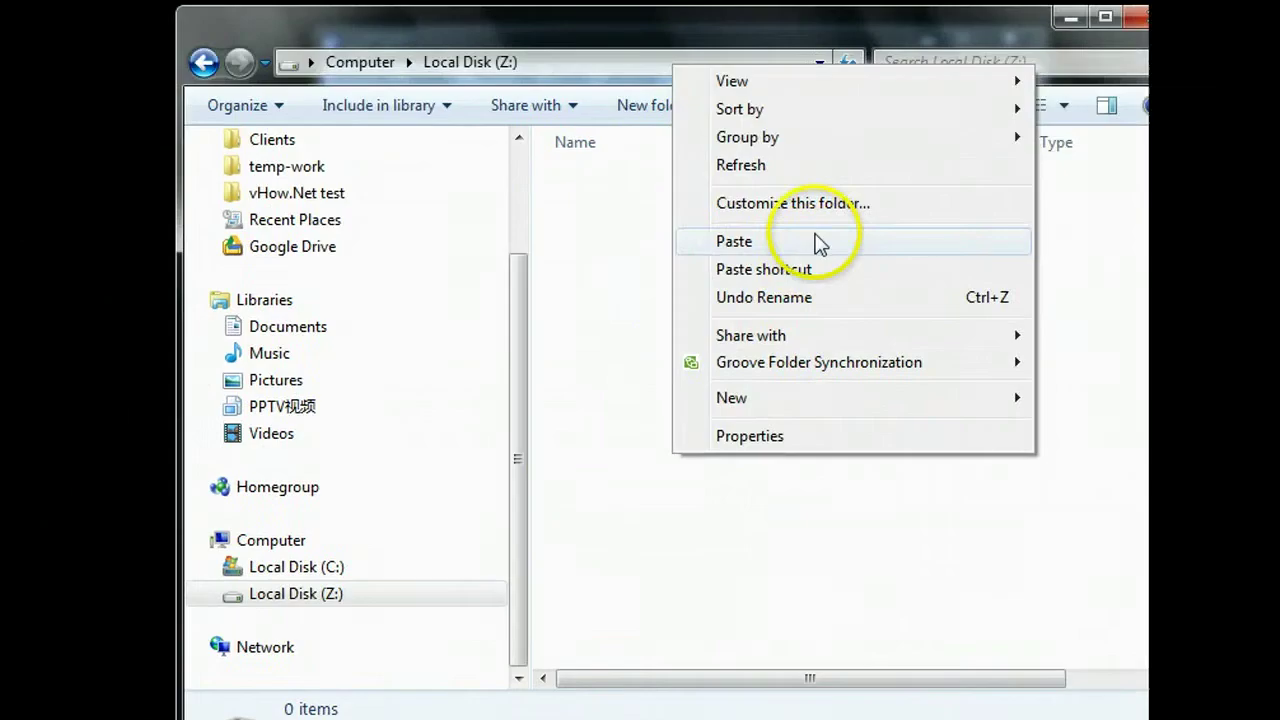
click(807, 256)
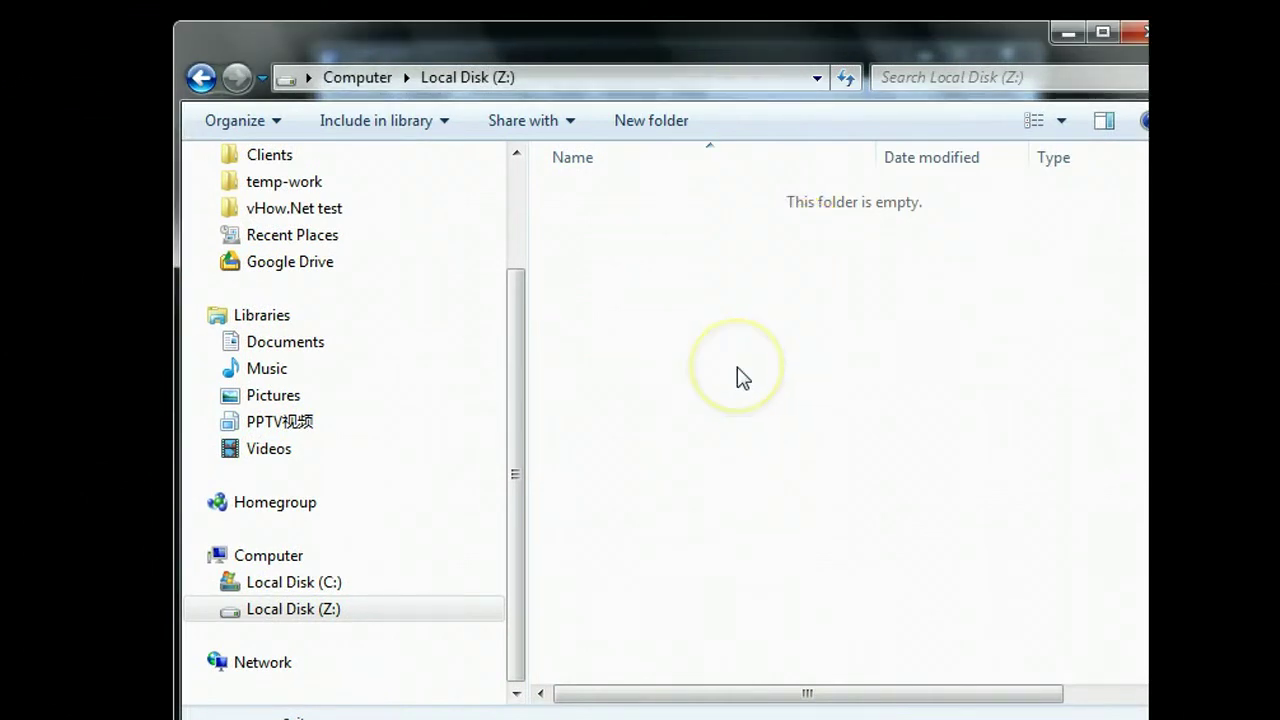
click(655, 197)
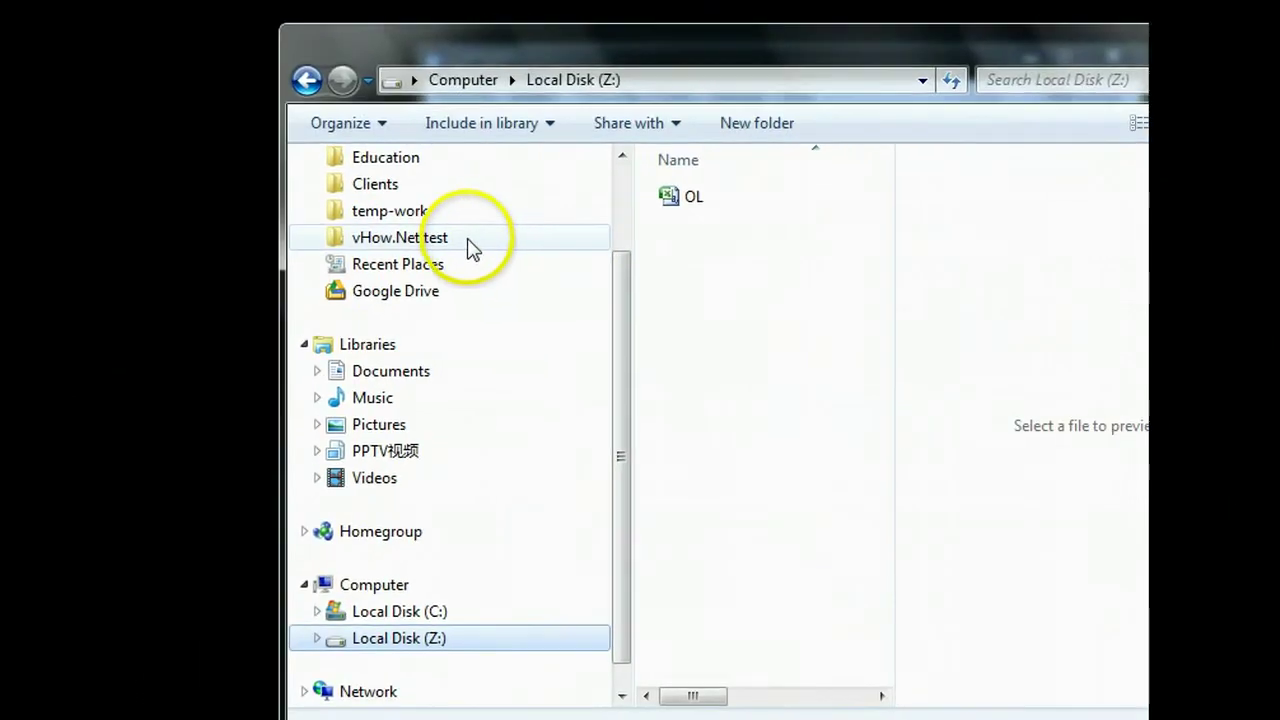
Step: Check Test Folder's contents in vHow.Net test, then cut Test Folder
click(470, 240)
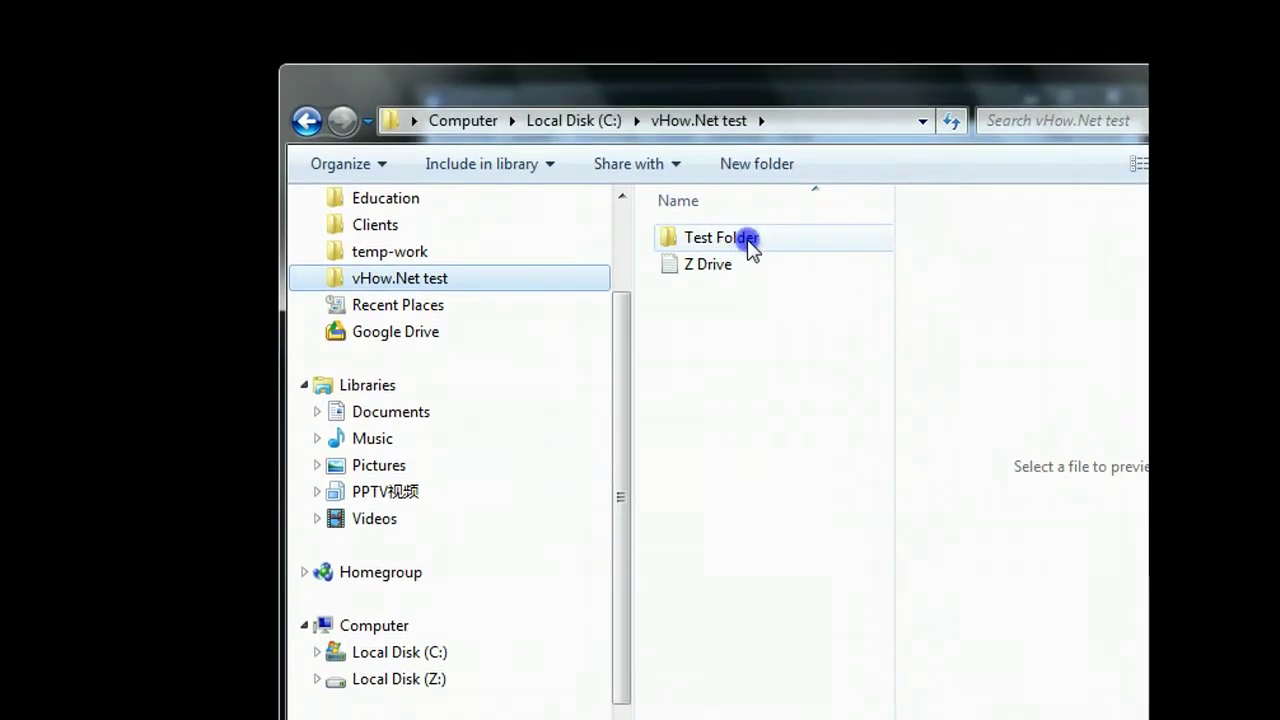
click(745, 198)
double_click(750, 246)
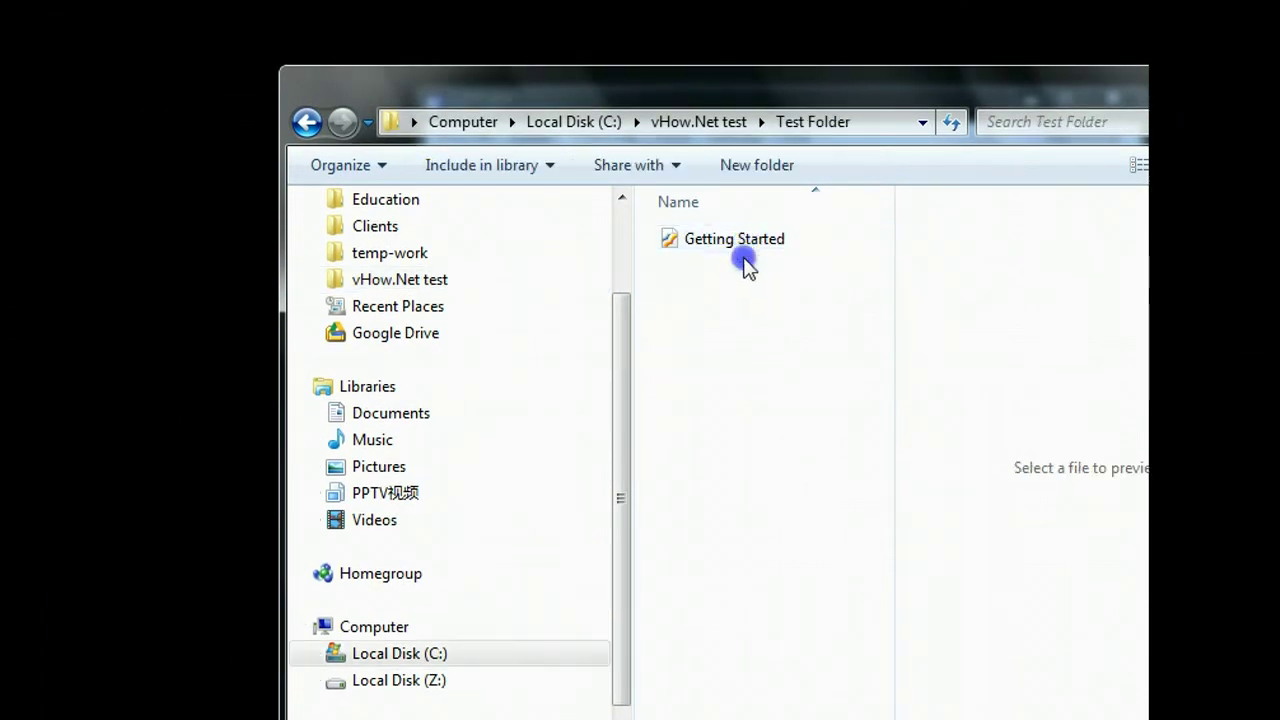
key(BackSpace)
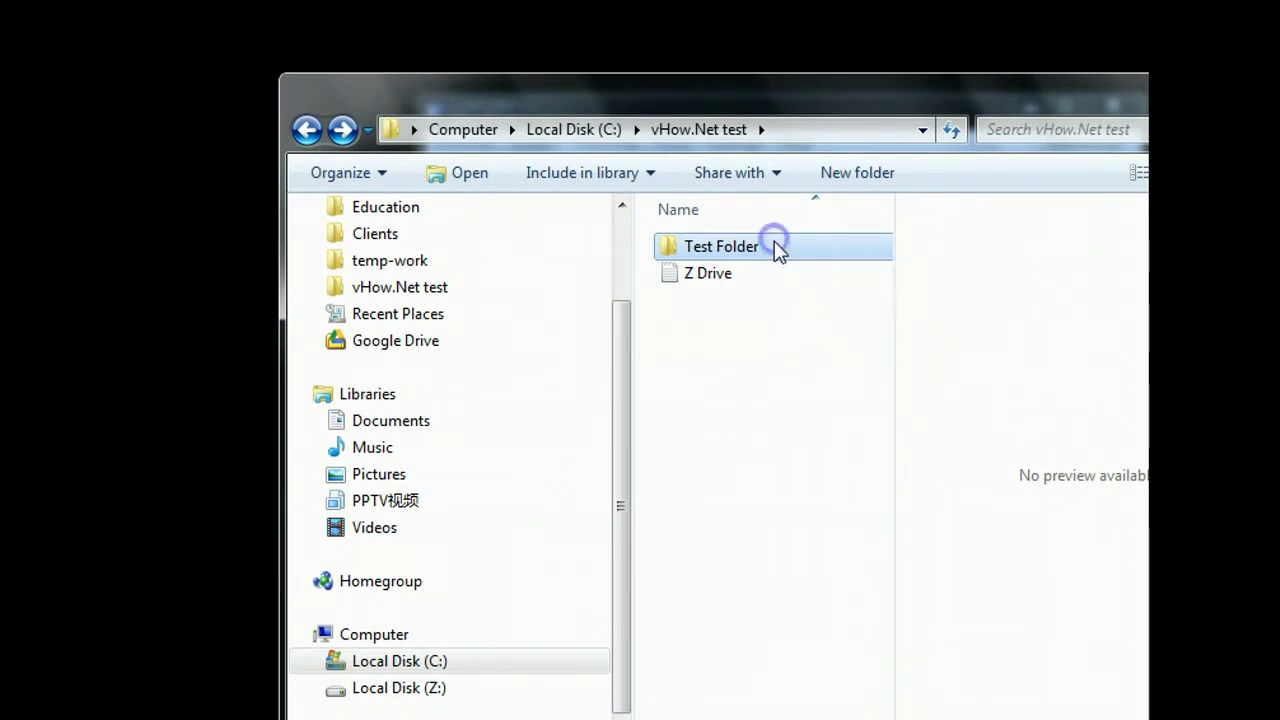
right_click(774, 241)
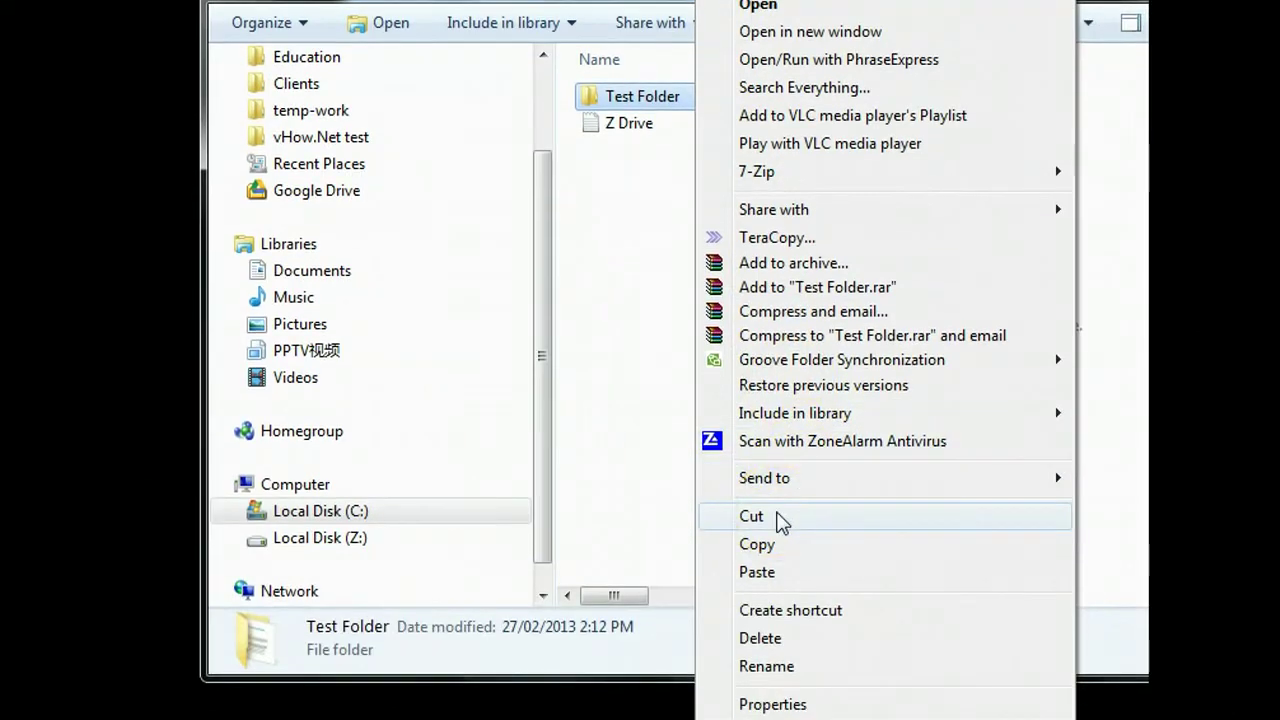
click(779, 516)
Step: Paste Test Folder into Local Disk (Z:) alongside OL
click(365, 540)
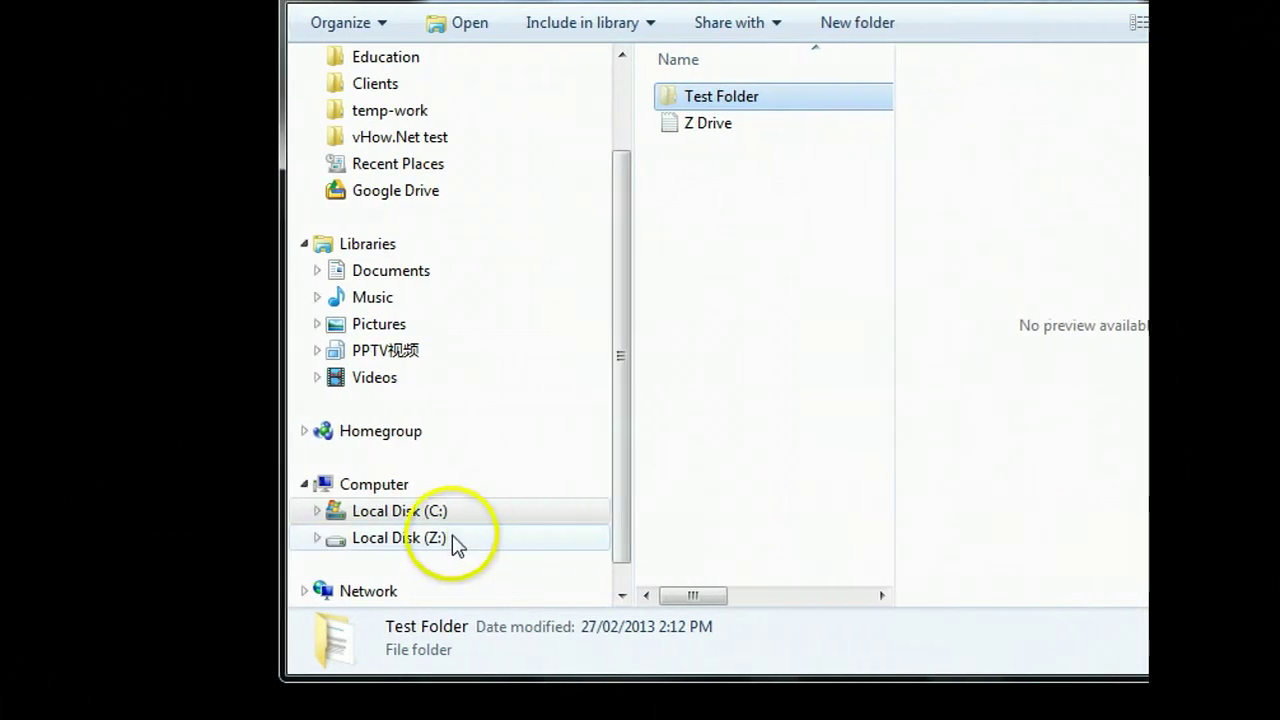
click(766, 250)
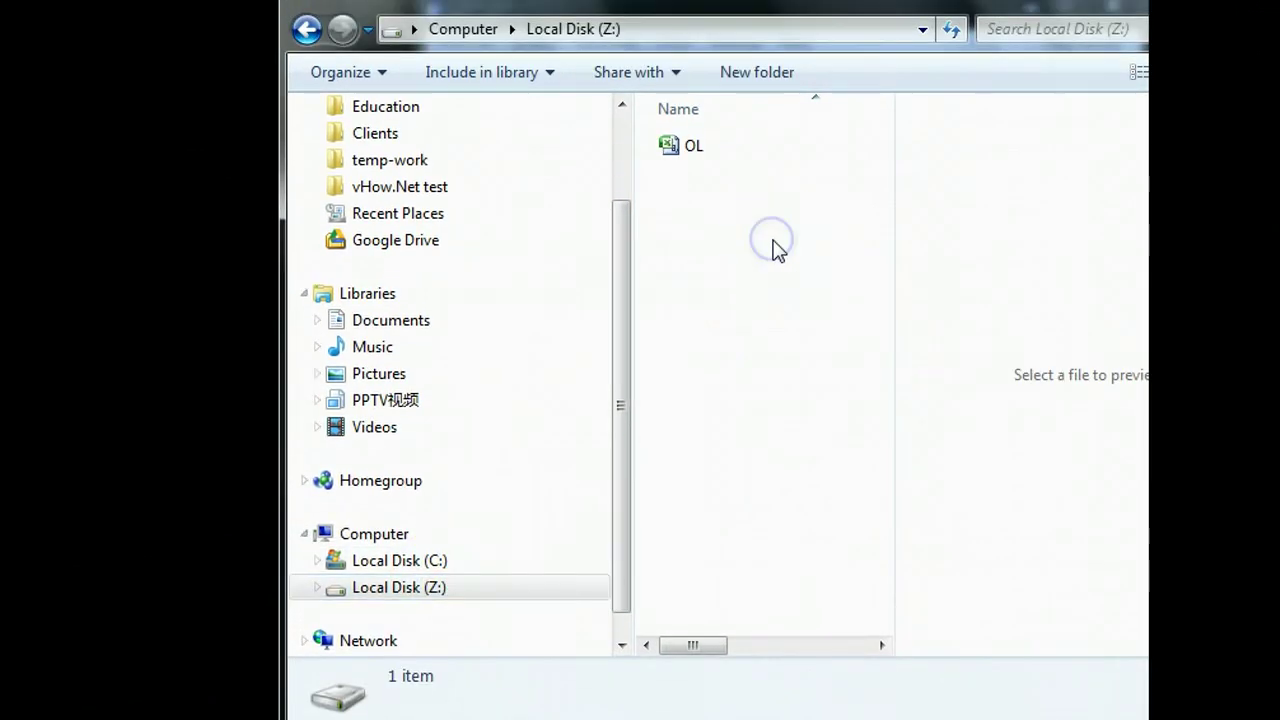
right_click(778, 250)
click(852, 418)
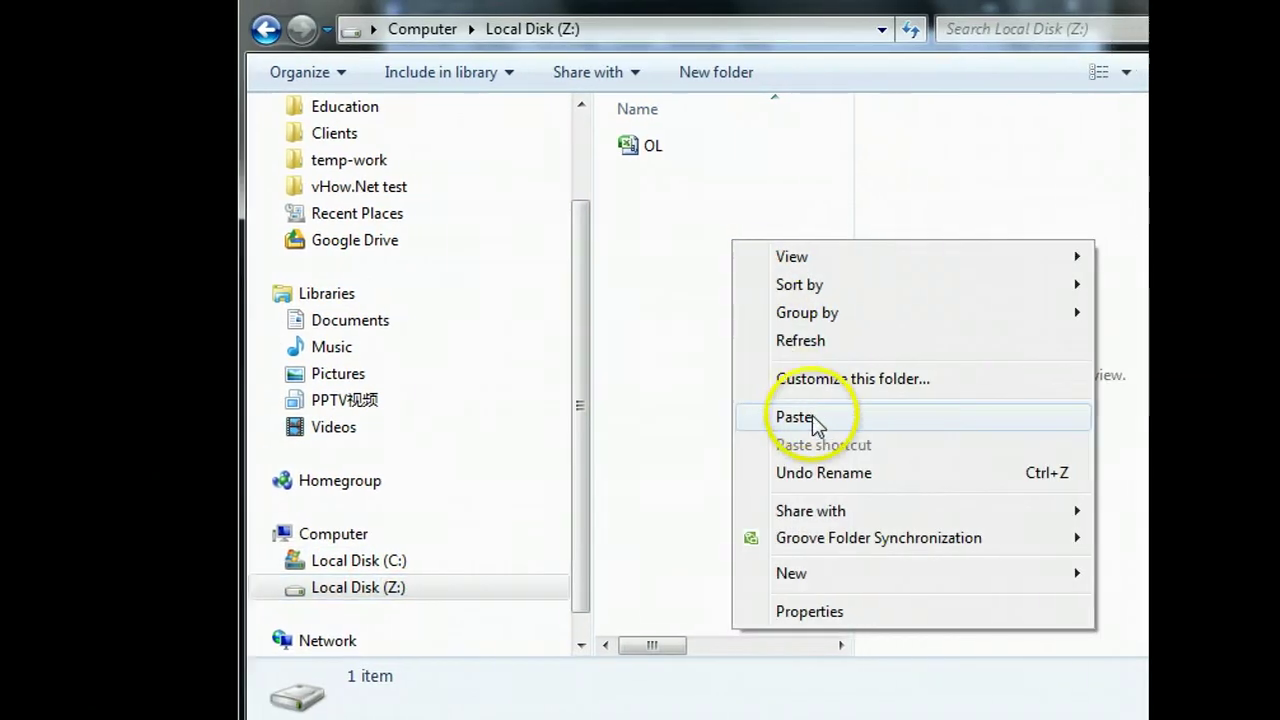
click(745, 300)
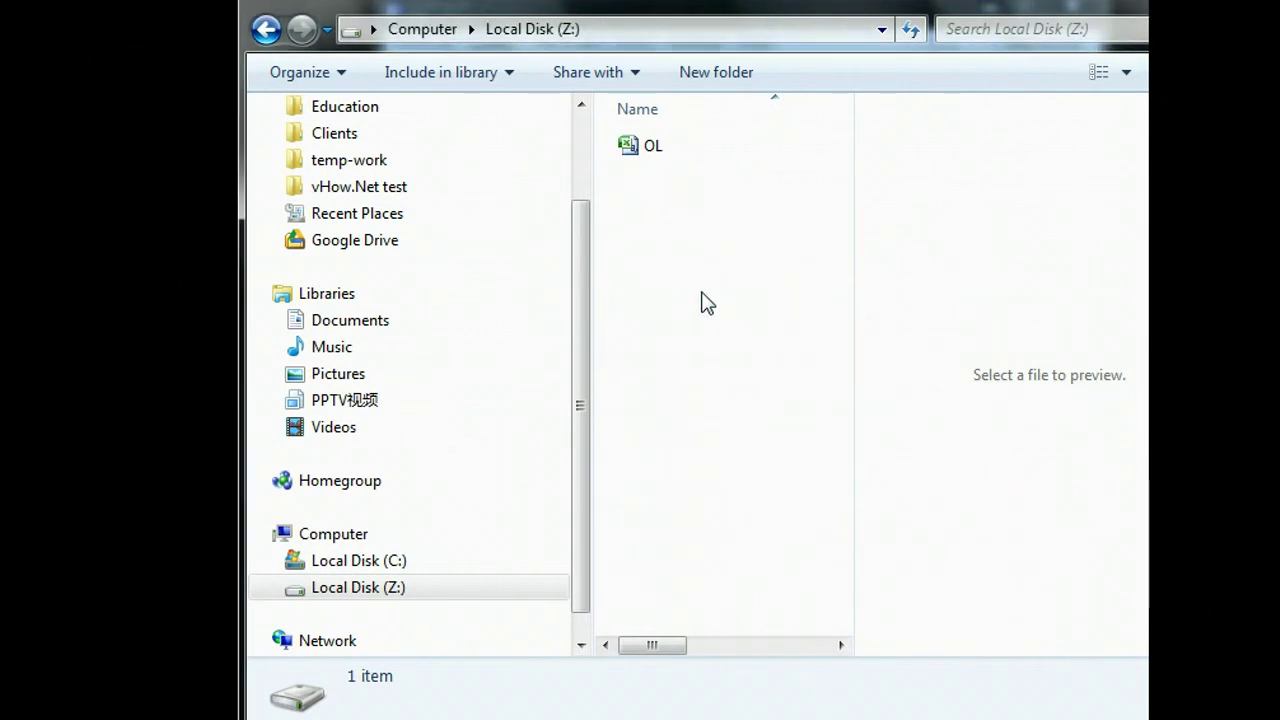
click(655, 174)
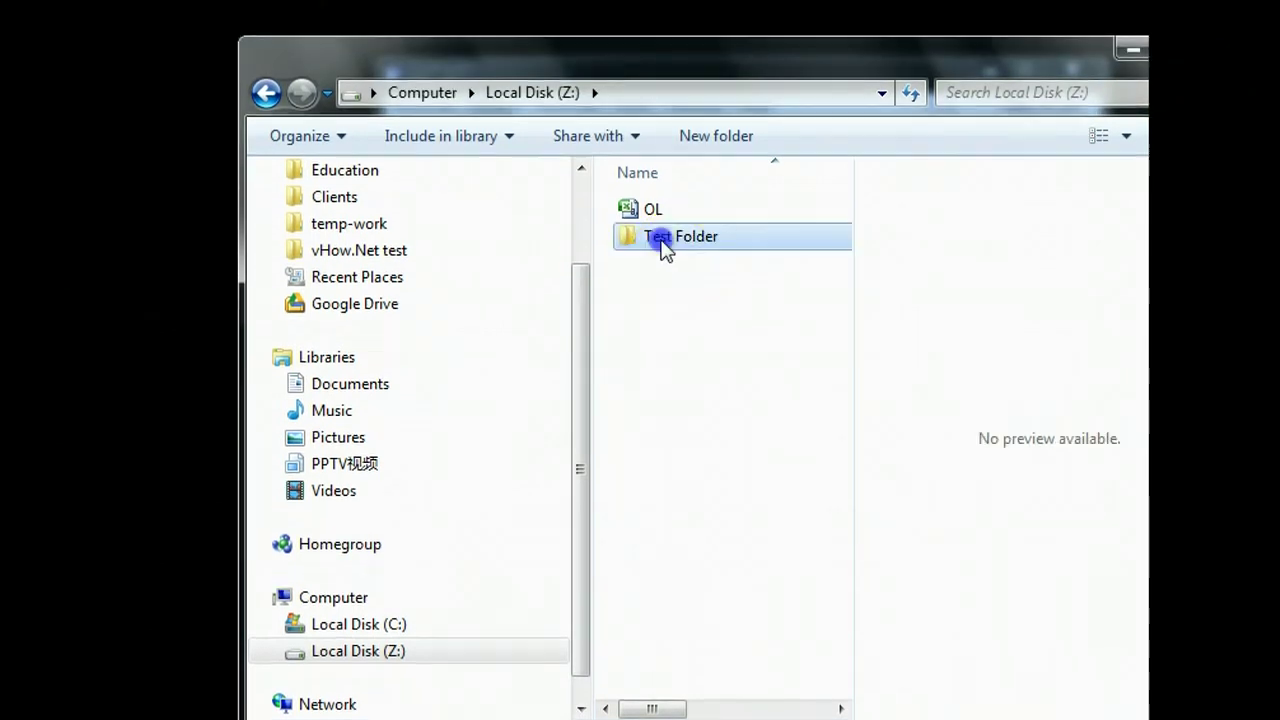
mouse_move(679, 251)
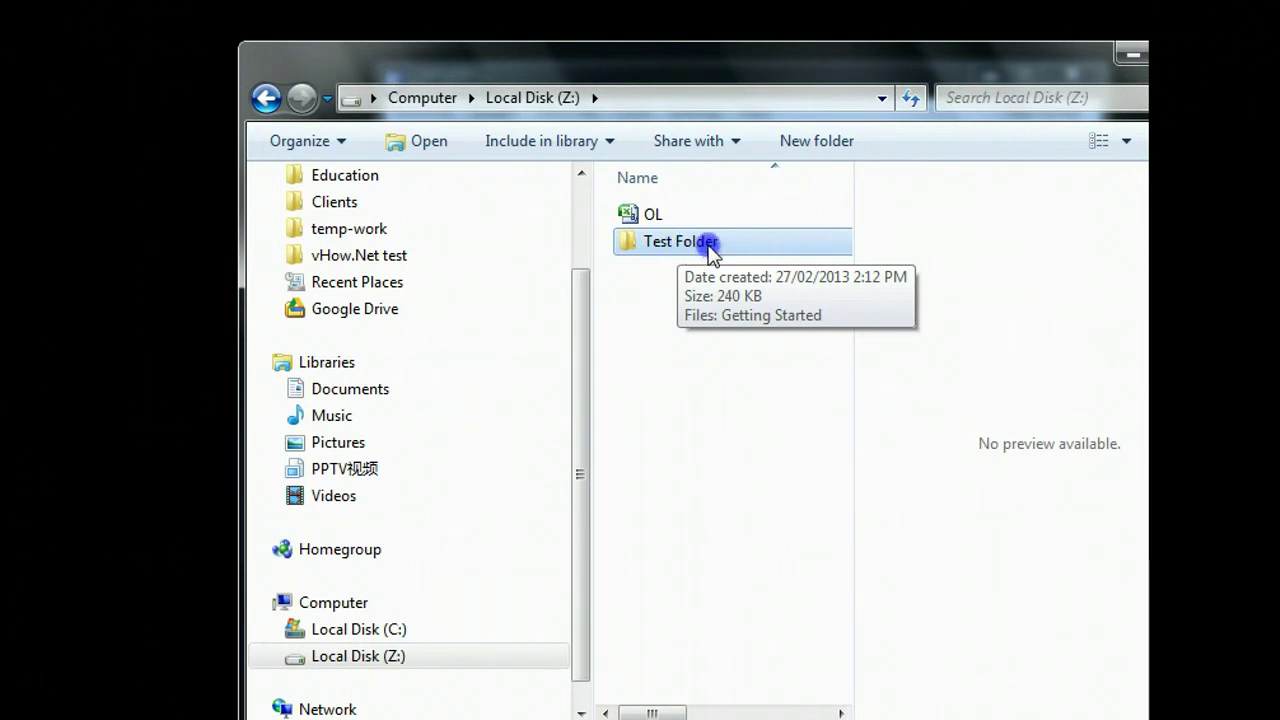
Step: Select the mounted Z: volume in TrueCrypt and dismount it
click(734, 434)
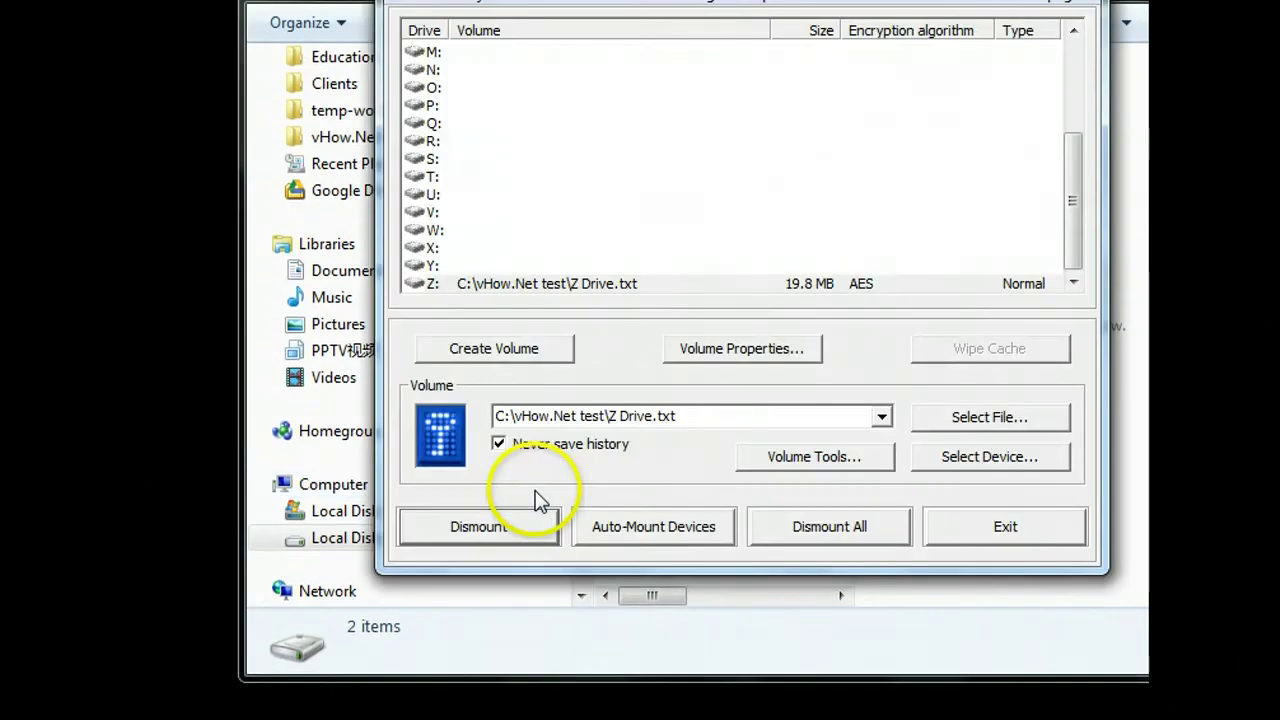
click(505, 528)
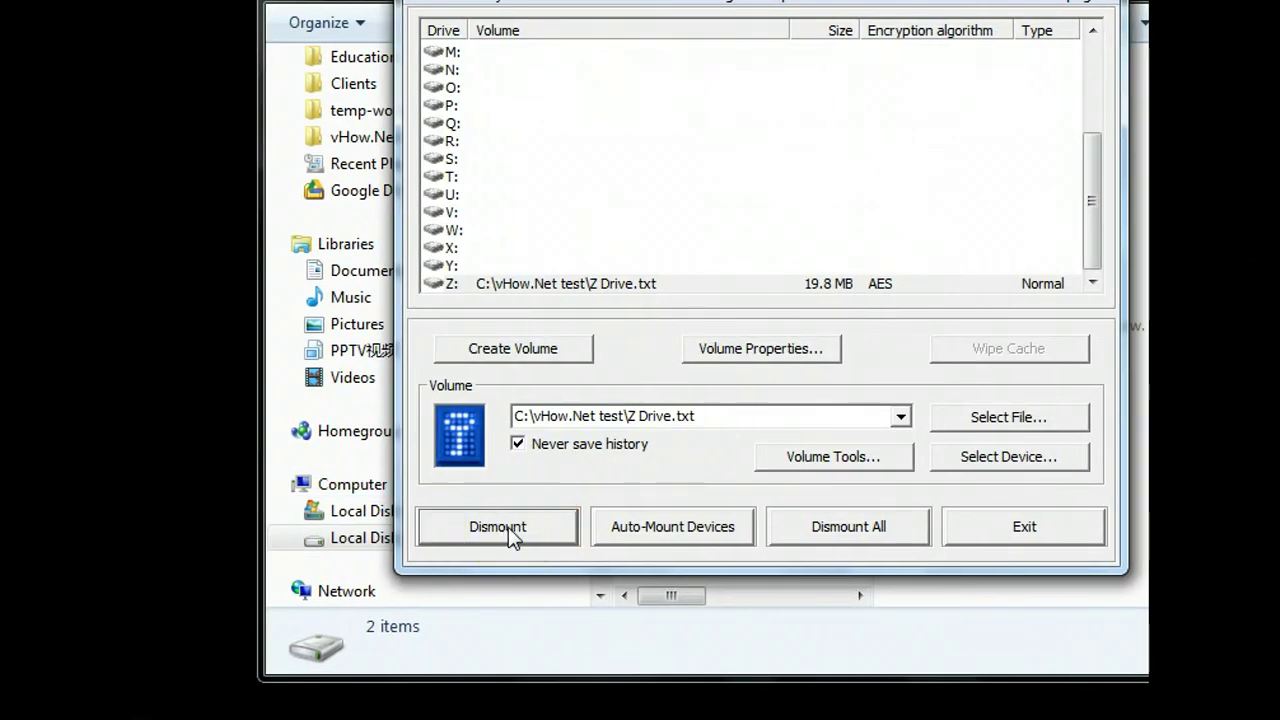
click(533, 505)
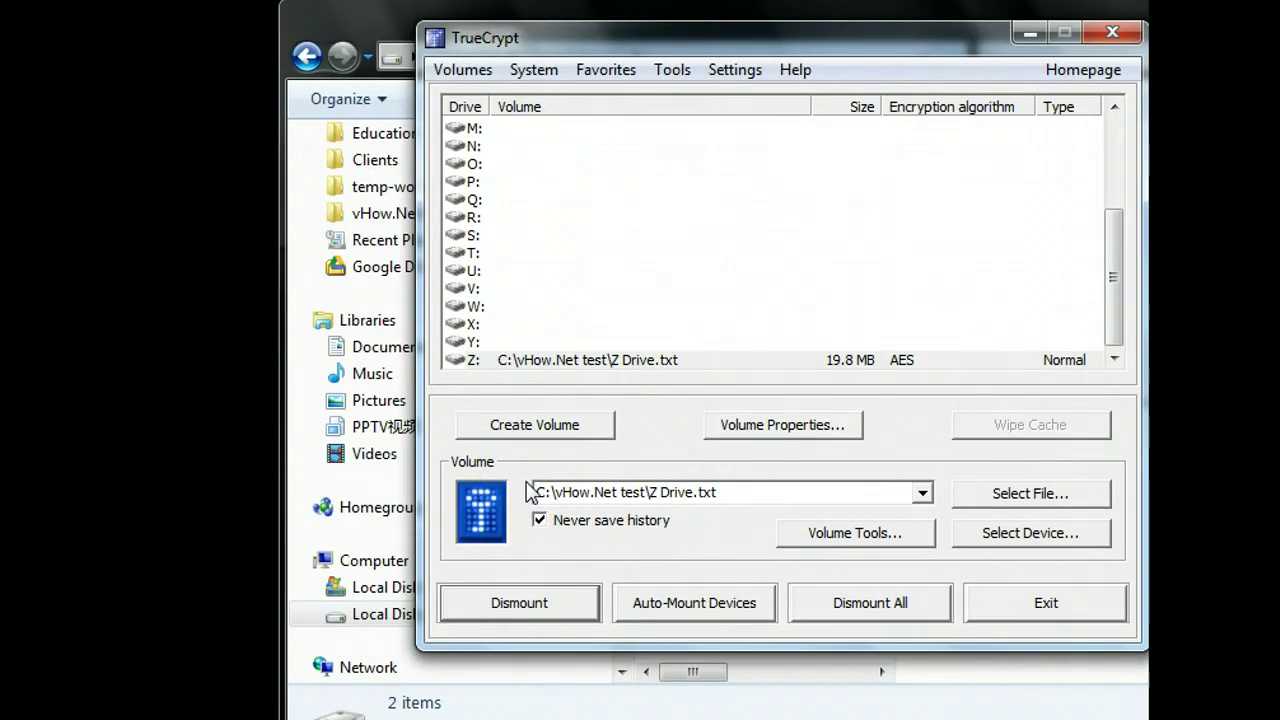
click(536, 572)
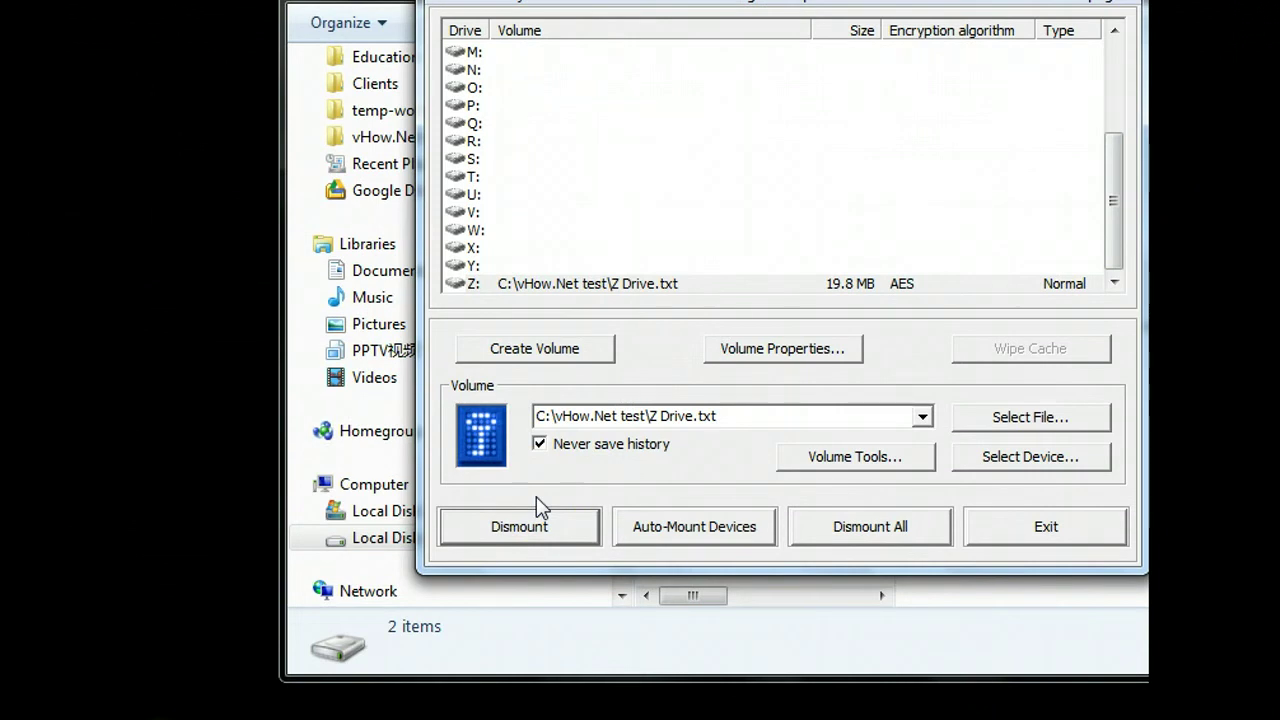
click(503, 532)
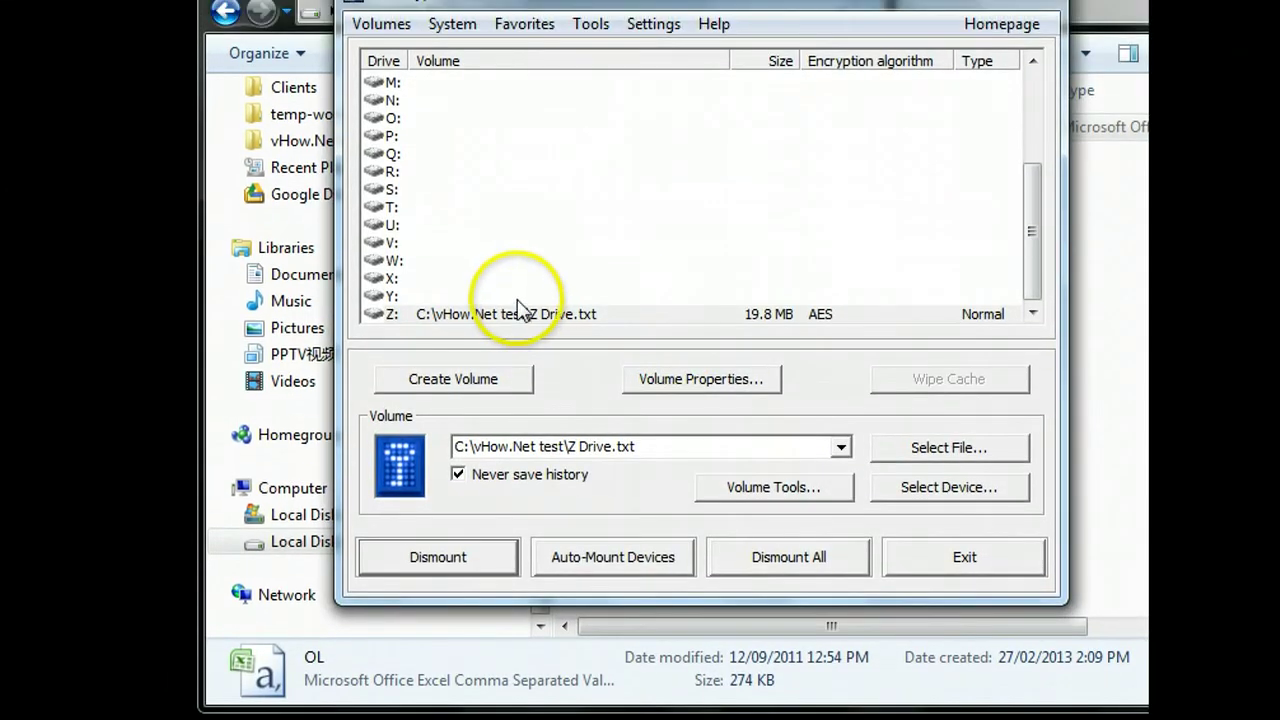
click(522, 284)
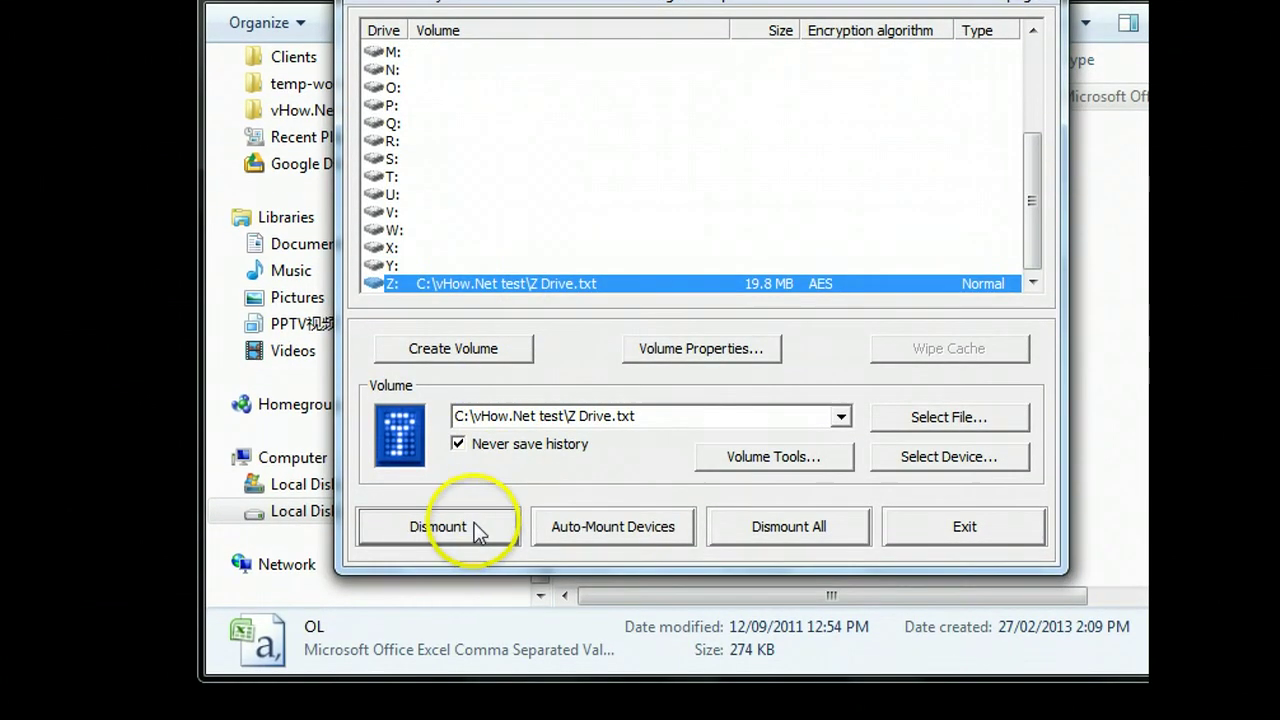
click(466, 284)
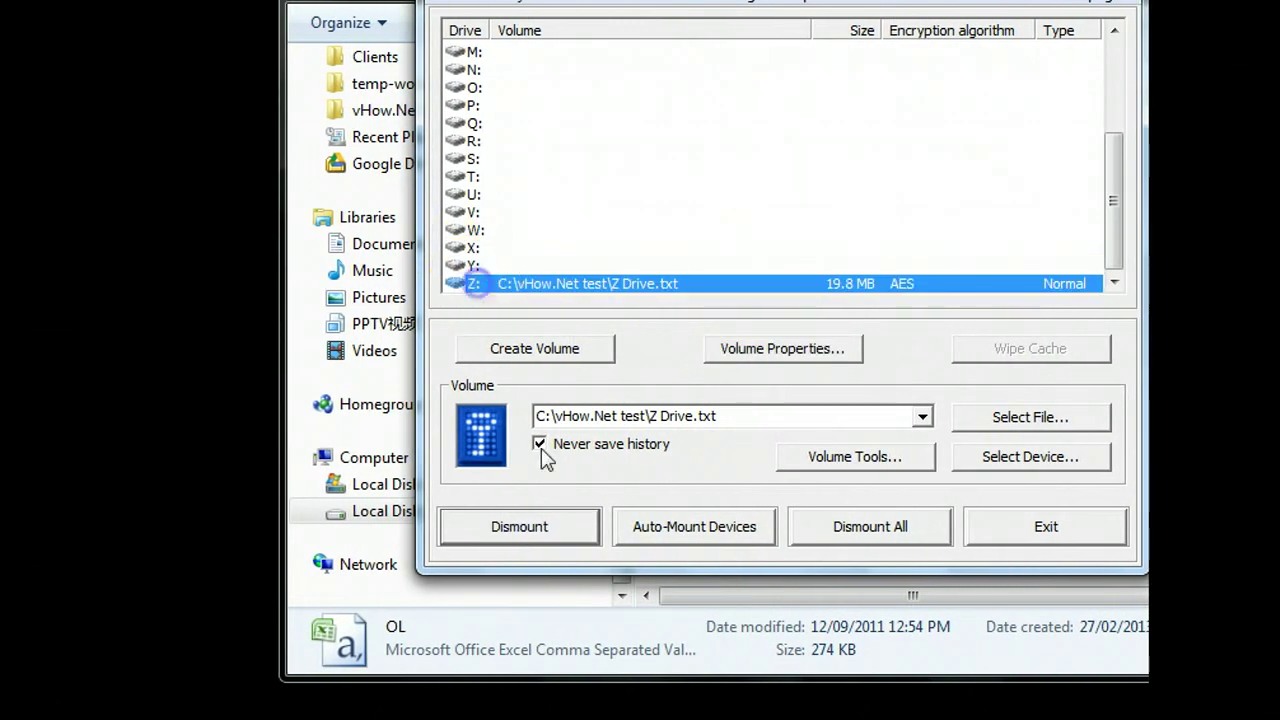
click(543, 528)
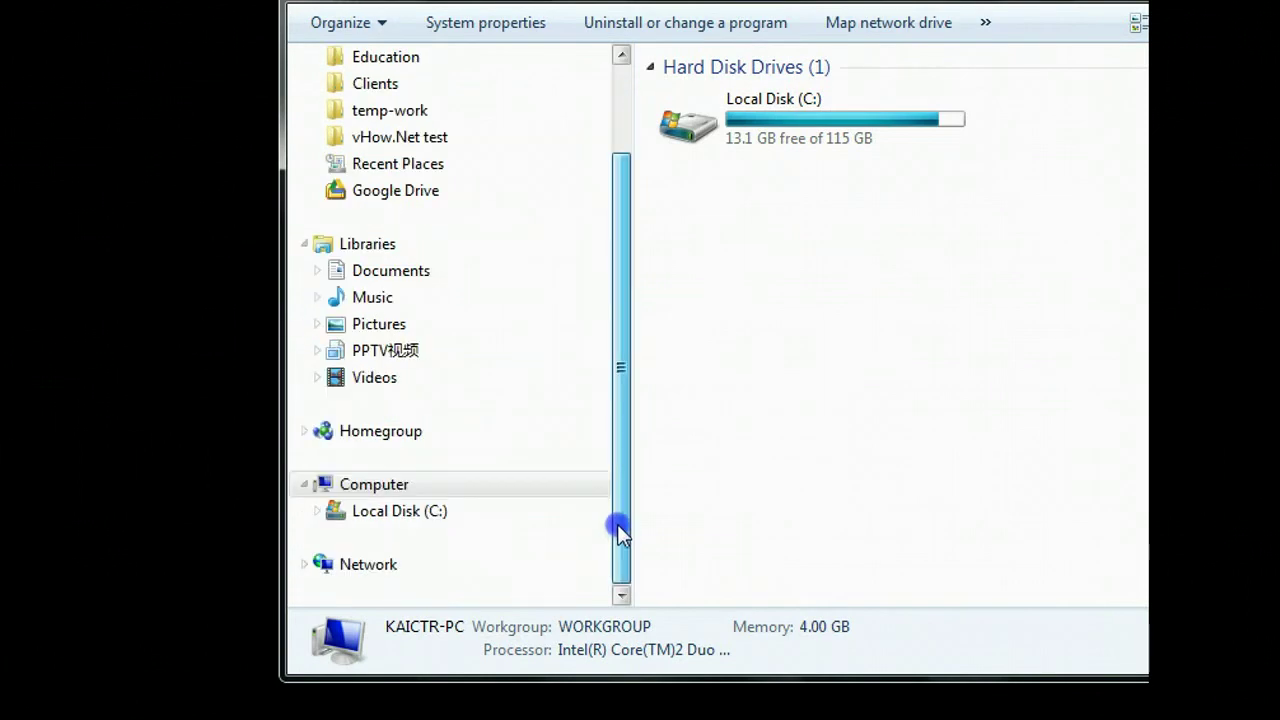
Step: Open vHow.Net test on C: and check that the Z Drive container's properties show 20.0 MB
click(445, 512)
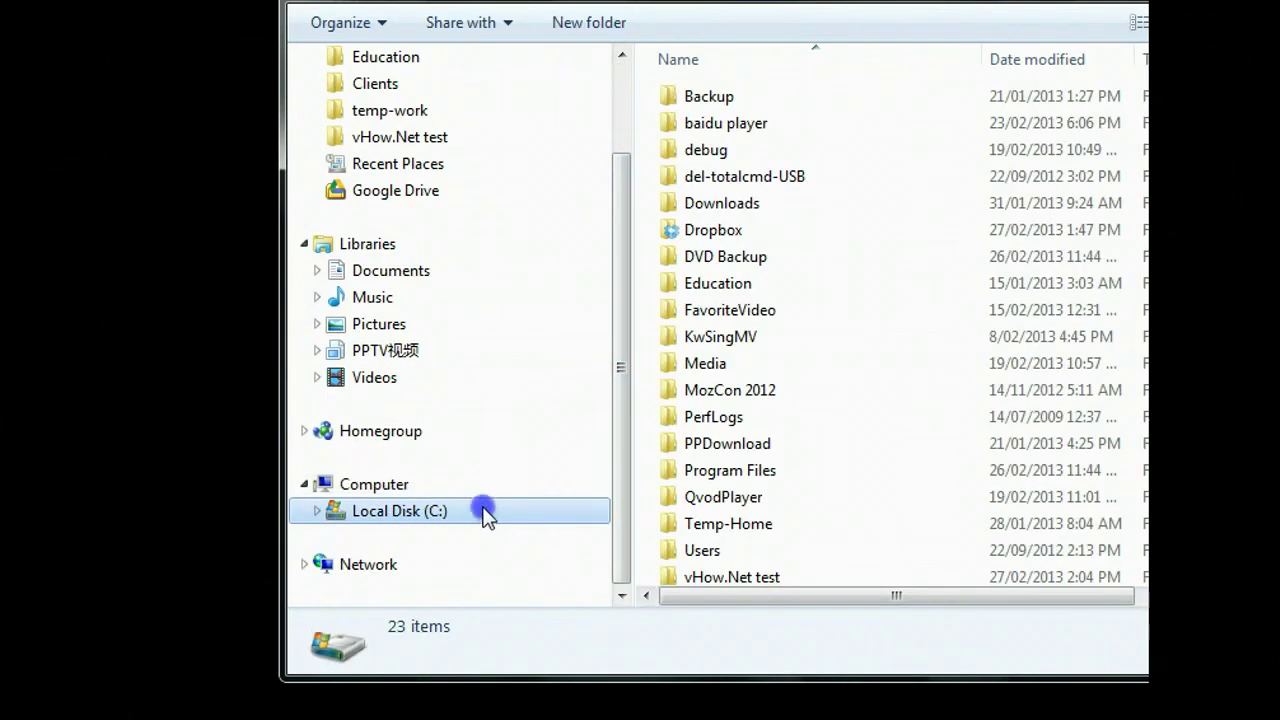
scroll(485, 512, up, 2)
click(430, 256)
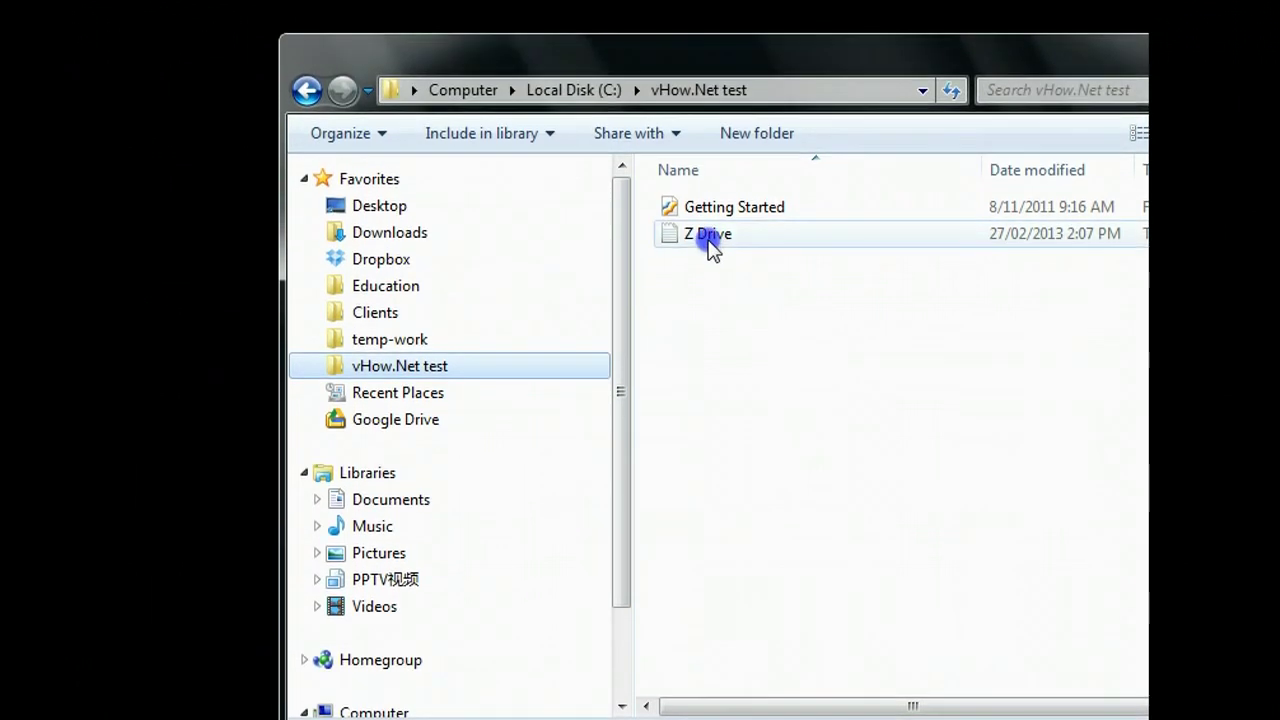
click(710, 240)
right_click(757, 248)
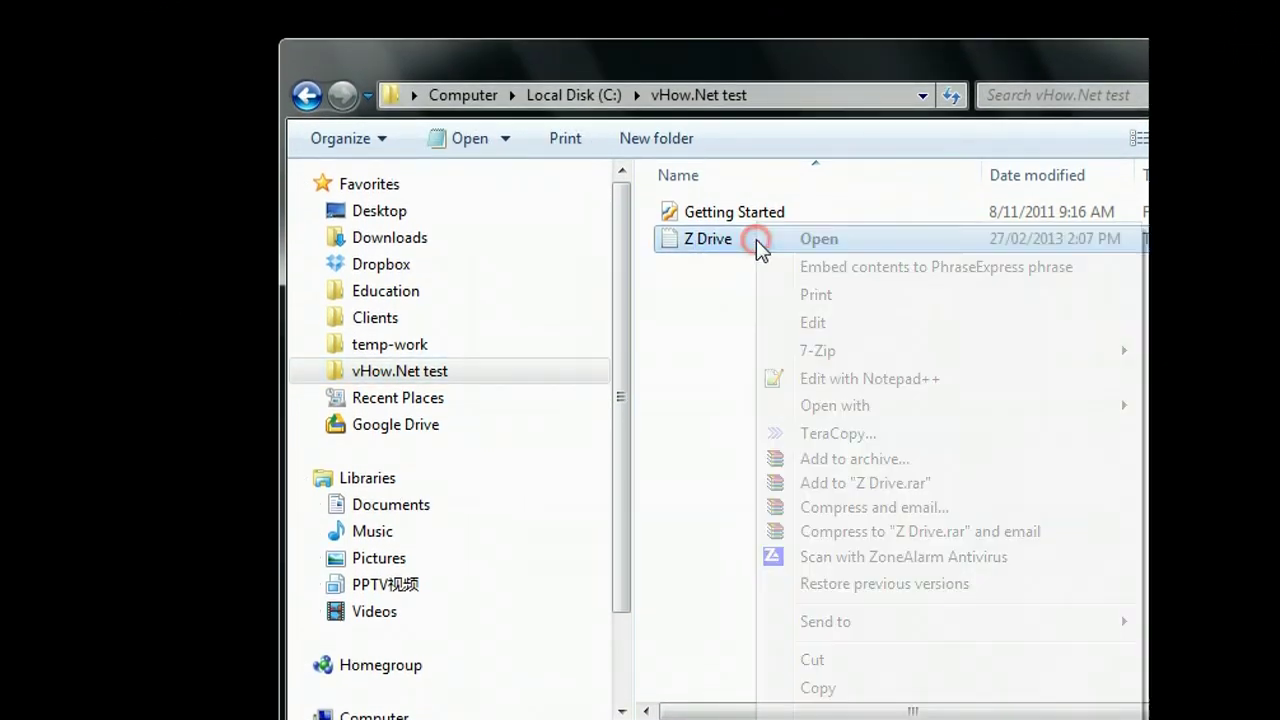
click(750, 705)
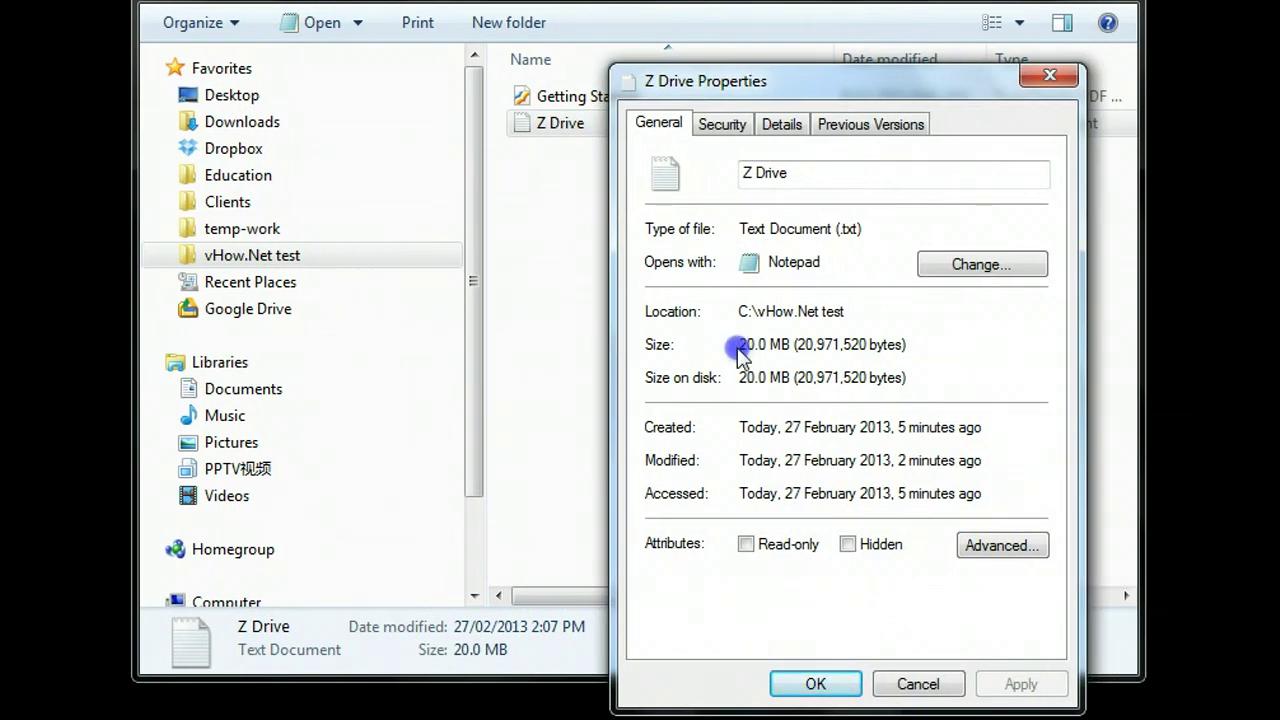
click(815, 684)
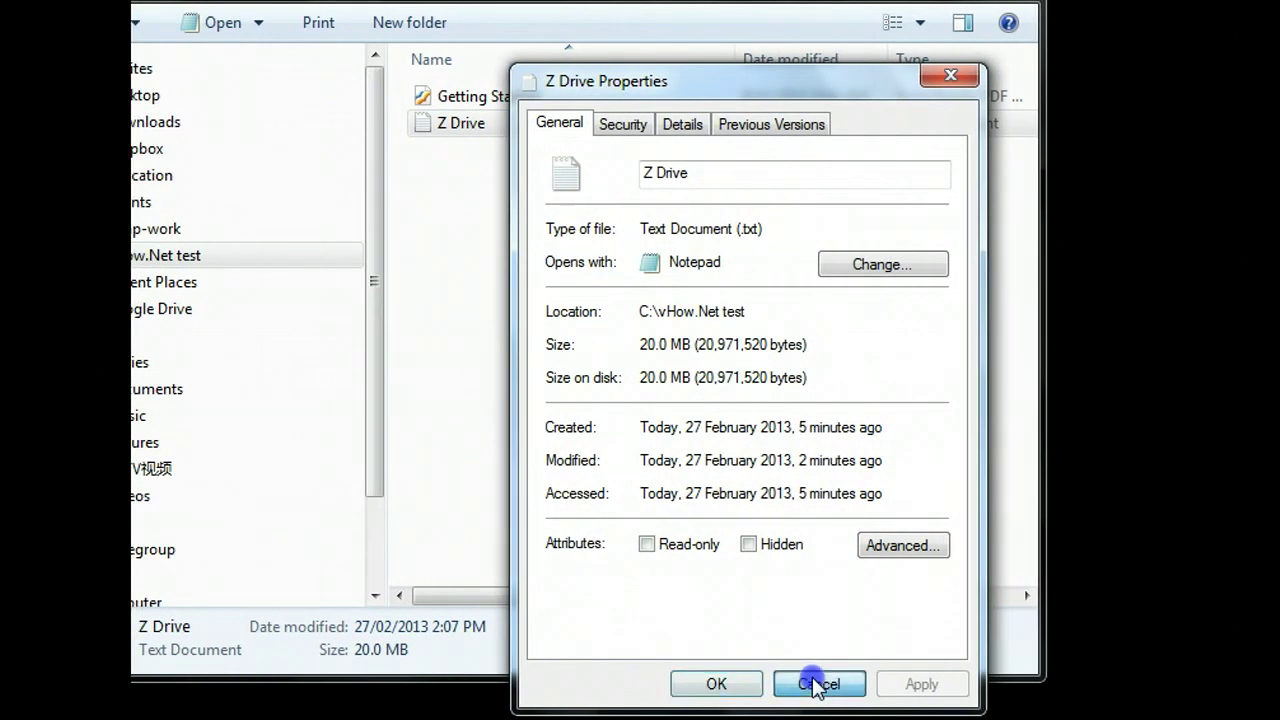
click(723, 285)
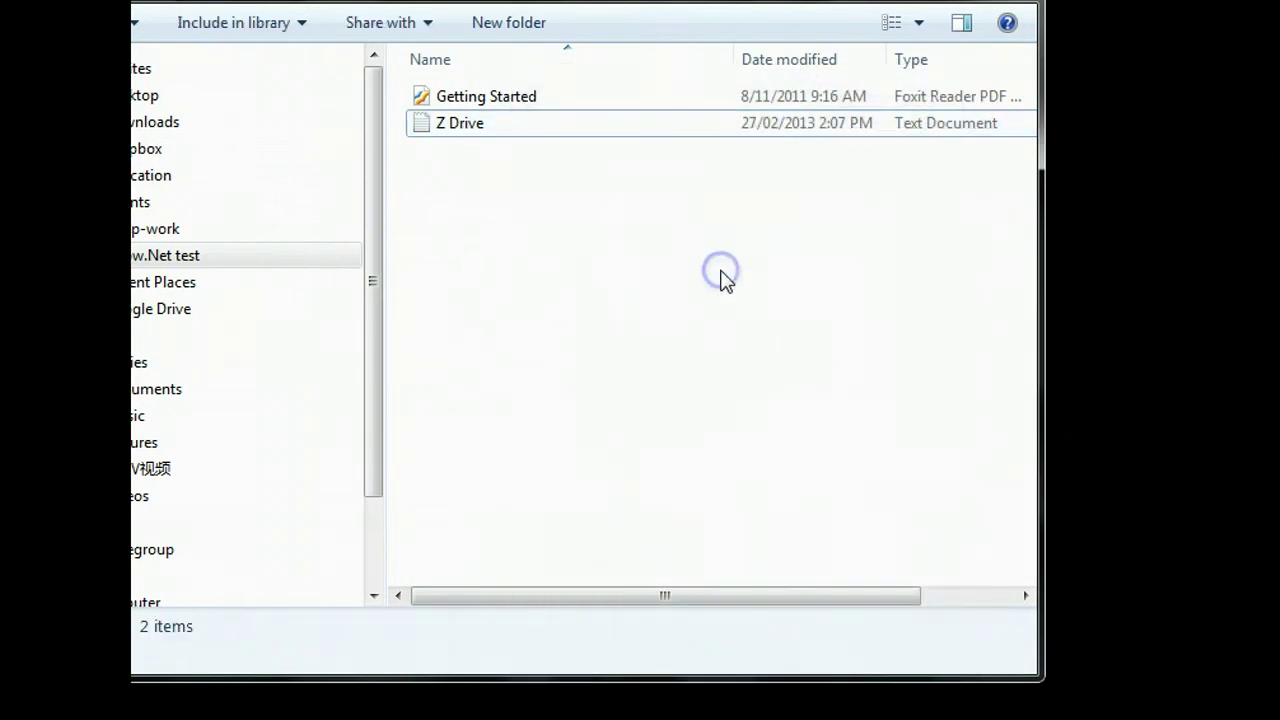
click(685, 193)
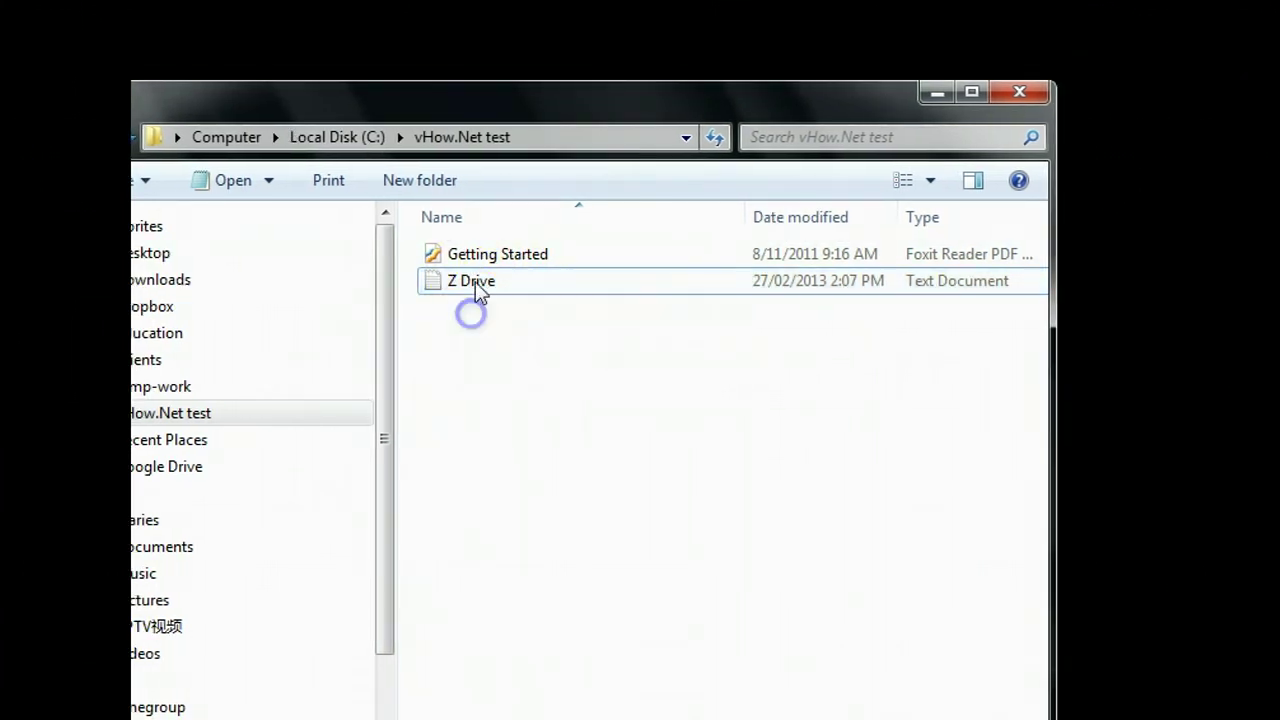
click(479, 281)
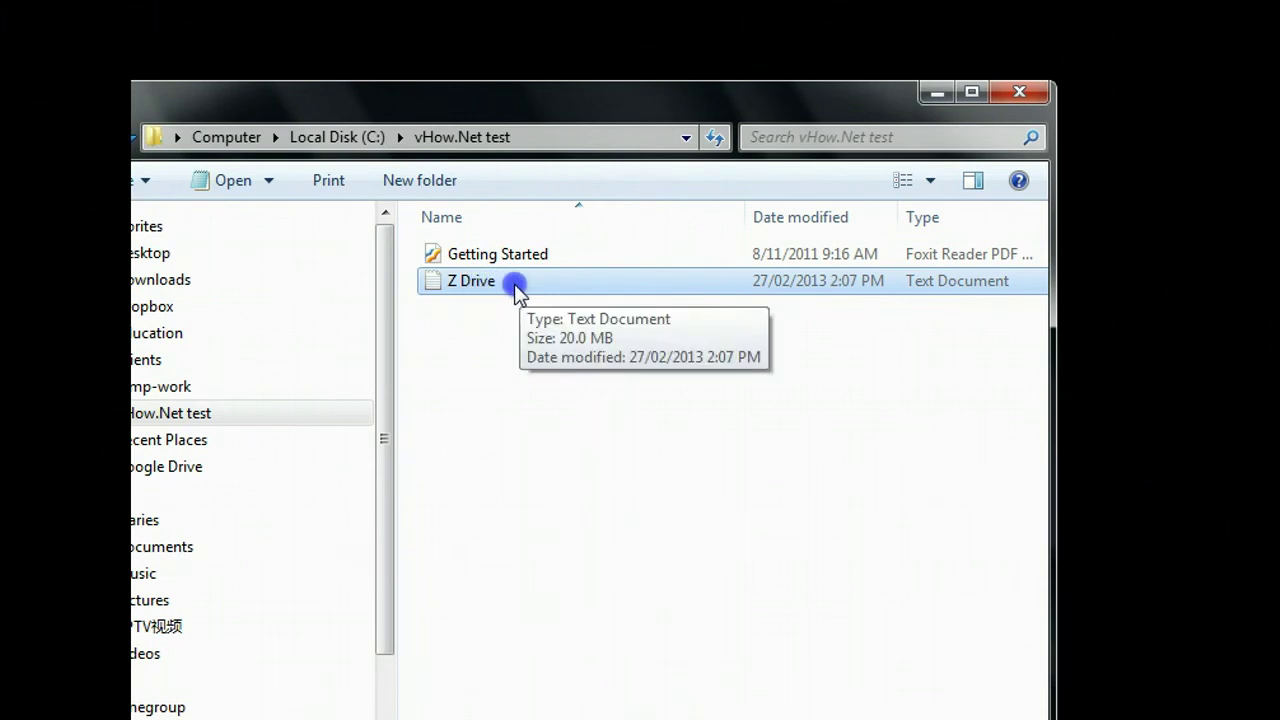
right_click(517, 285)
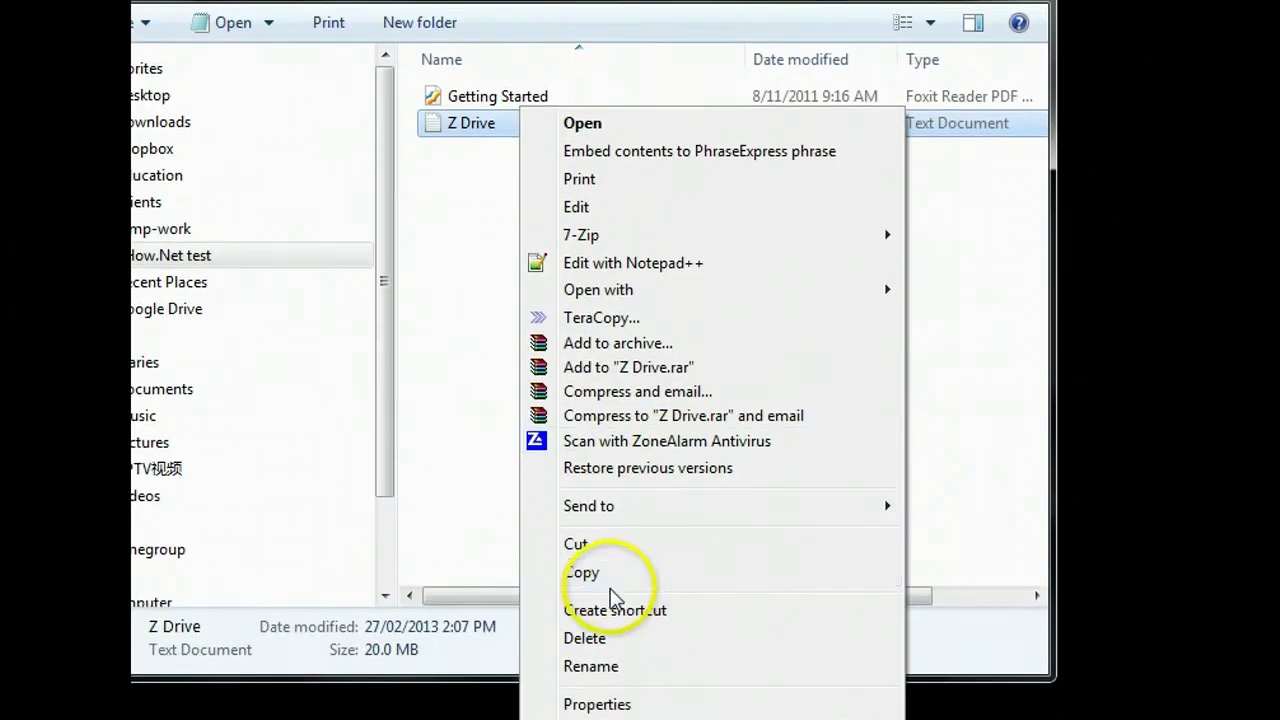
click(595, 571)
click(546, 377)
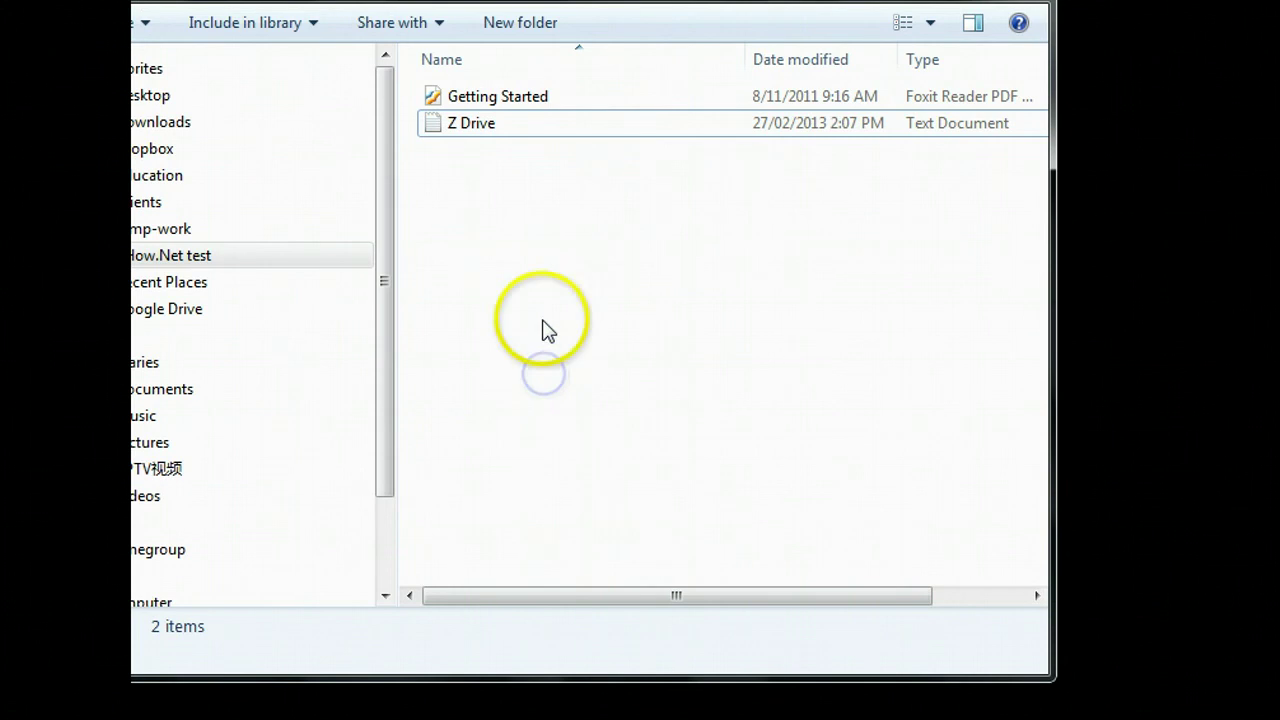